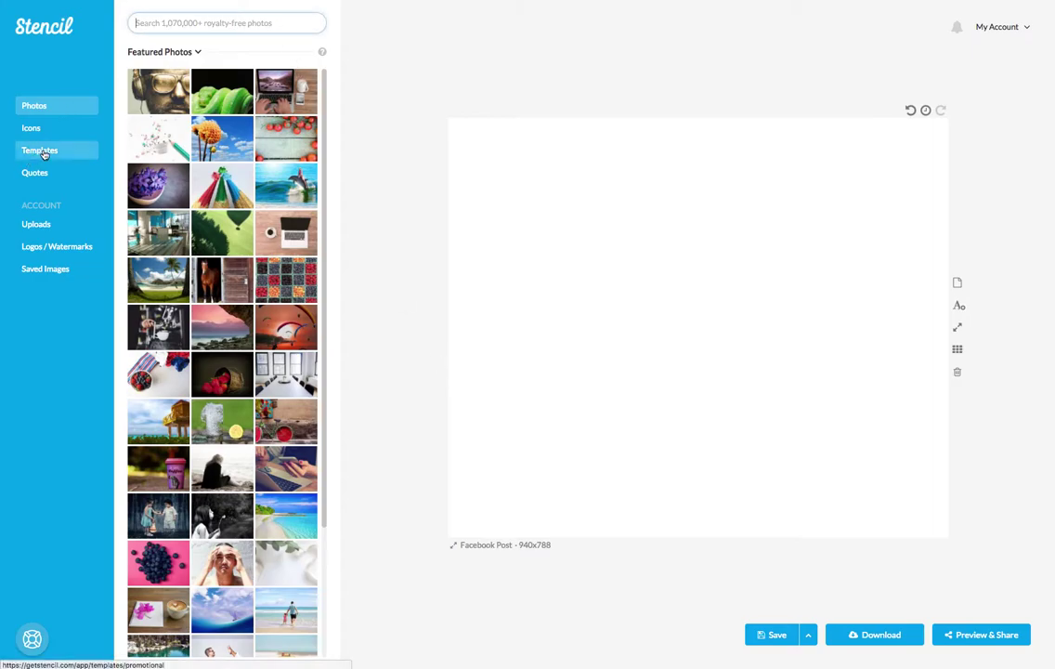
# Load the "Summer Clearance" jungle-leaf design from the promotional templates onto the canvas.
pyautogui.click(42, 151)
pyautogui.scroll(-5, 275, 306)
pyautogui.scroll(2, 276, 367)
pyautogui.scroll(3, 275, 367)
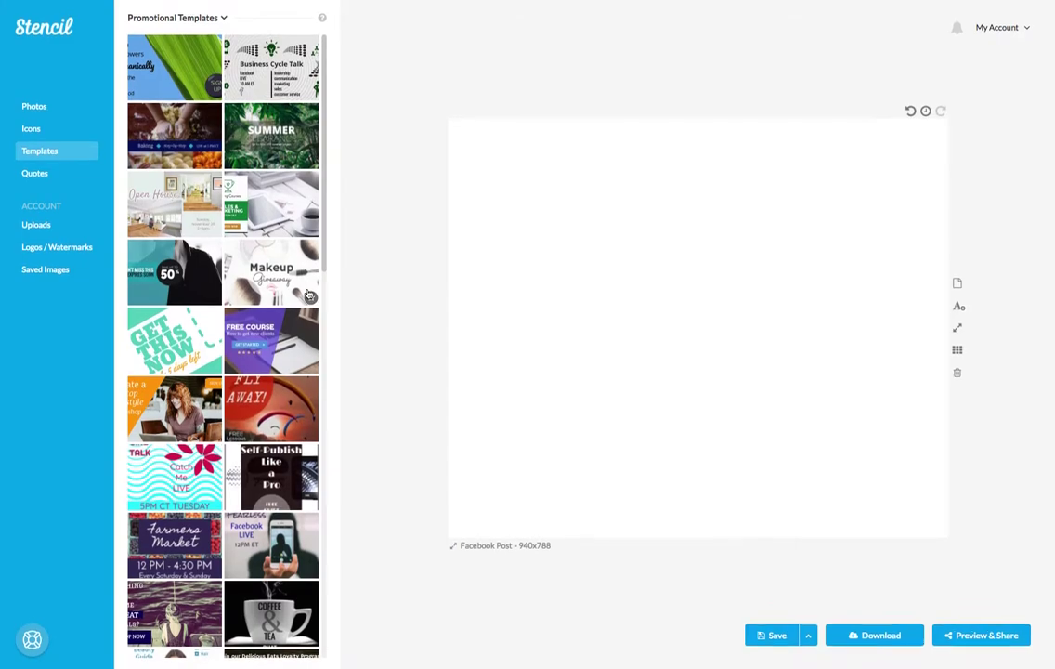
pyautogui.click(279, 137)
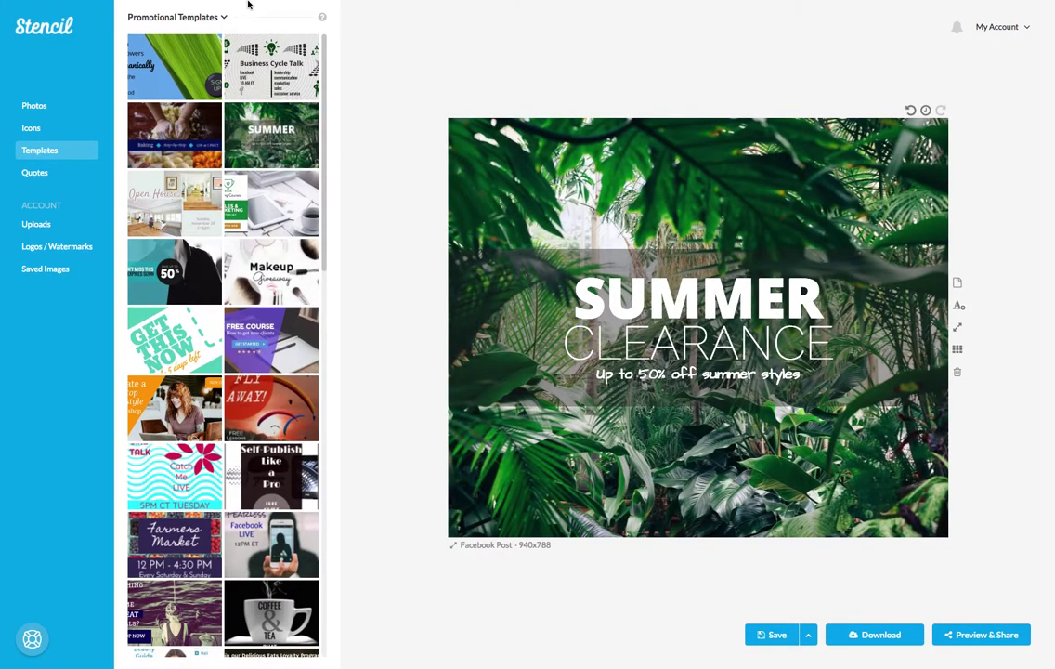
# Search the stock photos for "coffee" and set the photo of milk being poured into a latte as the background.
pyautogui.click(37, 108)
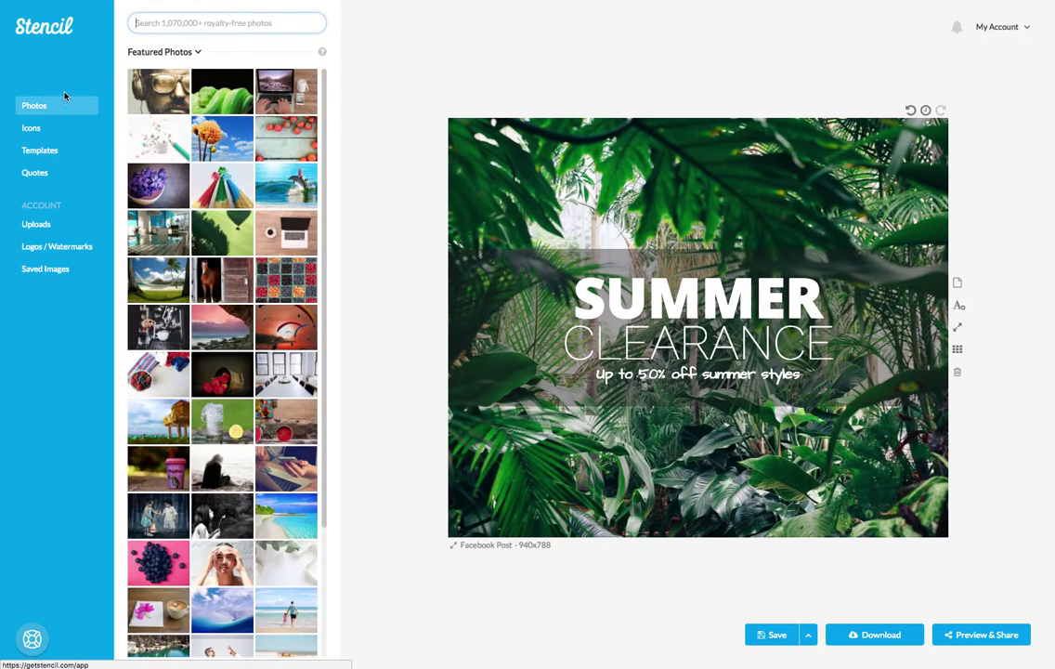
pyautogui.write('coffee')
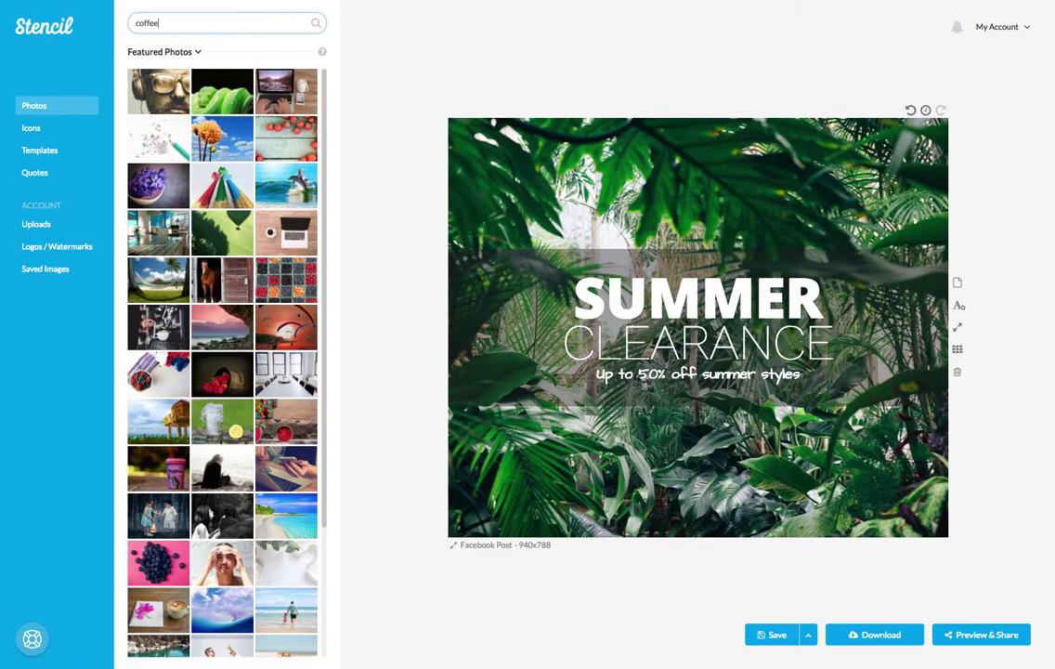
pyautogui.press('Return')
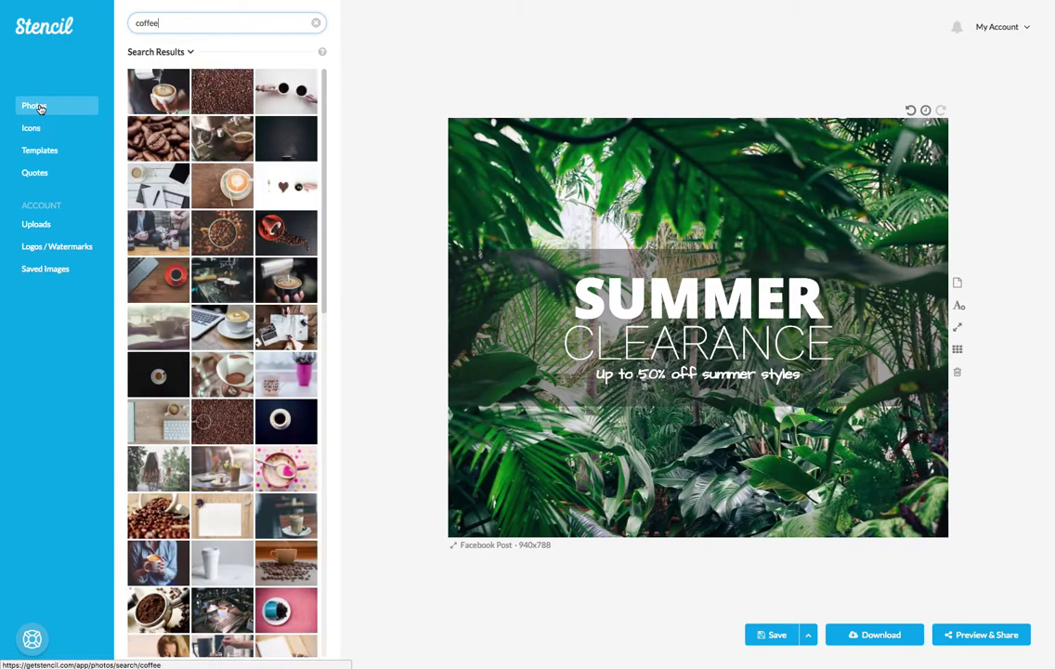
pyautogui.click(175, 97)
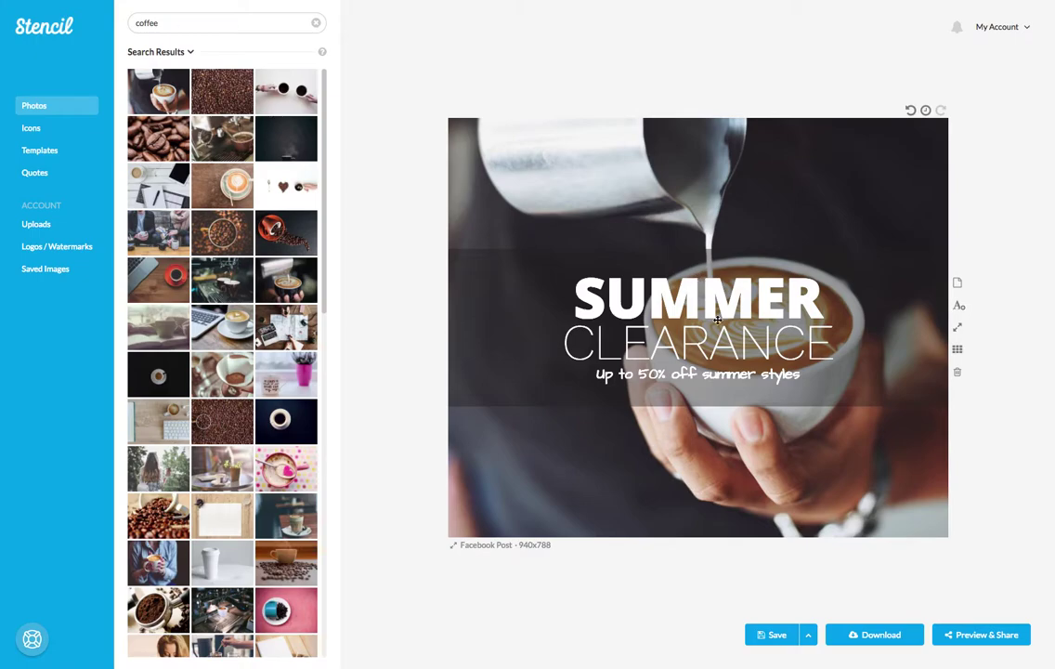
# Replace the text "CLEARANCE" with "SEPCIAL" and the tagline below it with "Buy one latte, get one for a friend".
pyautogui.click(699, 341)
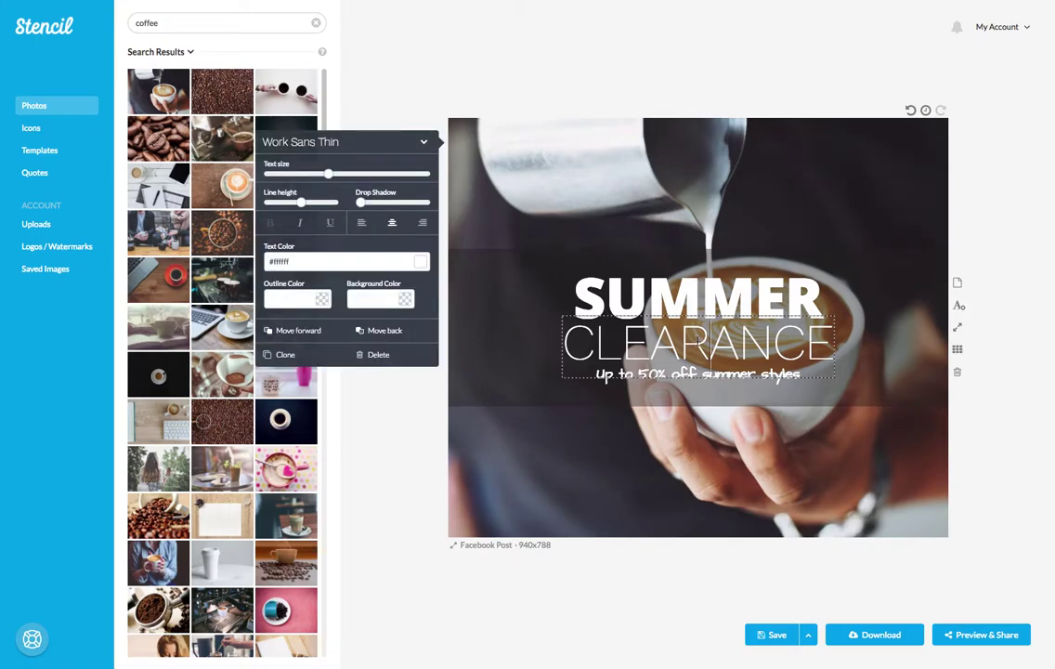
pyautogui.write('SEPCIAL')
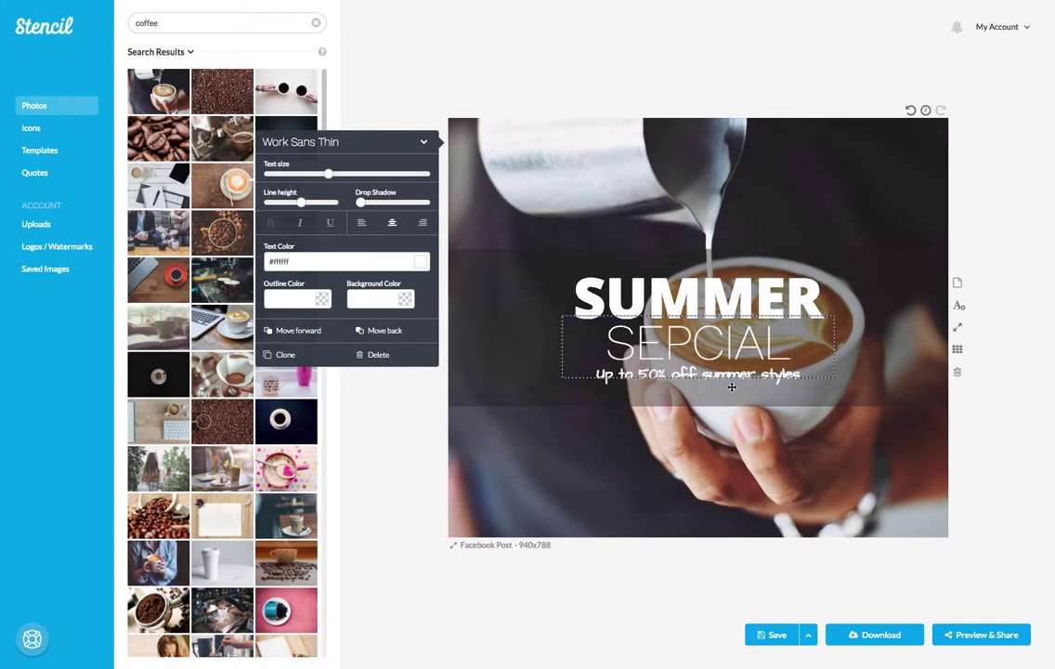
pyautogui.click(766, 378)
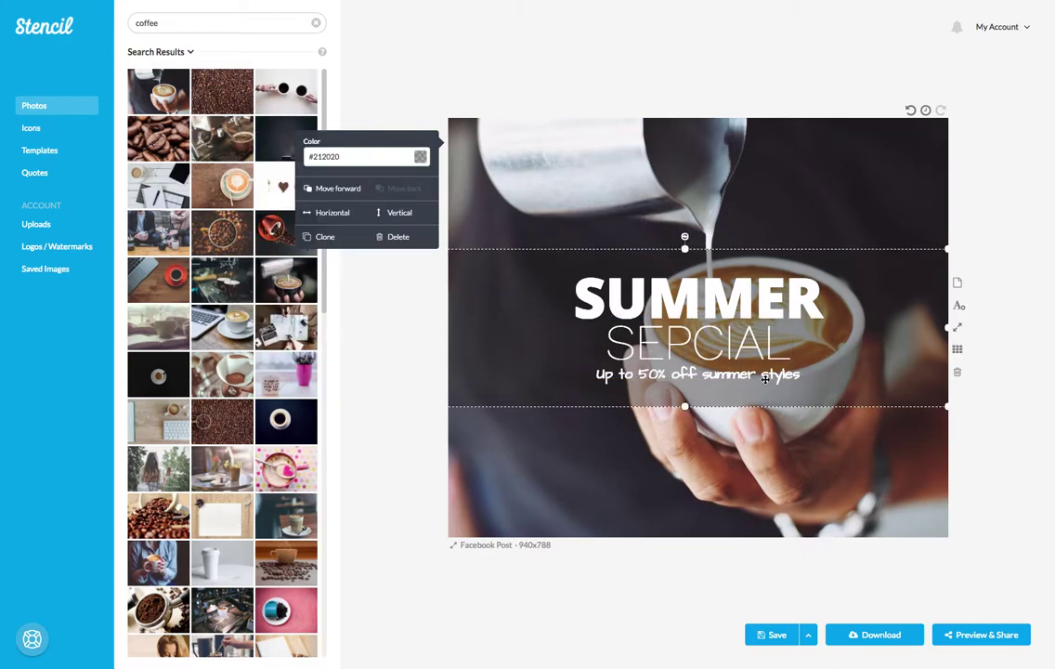
pyautogui.click(766, 378)
pyautogui.doubleClick(764, 375)
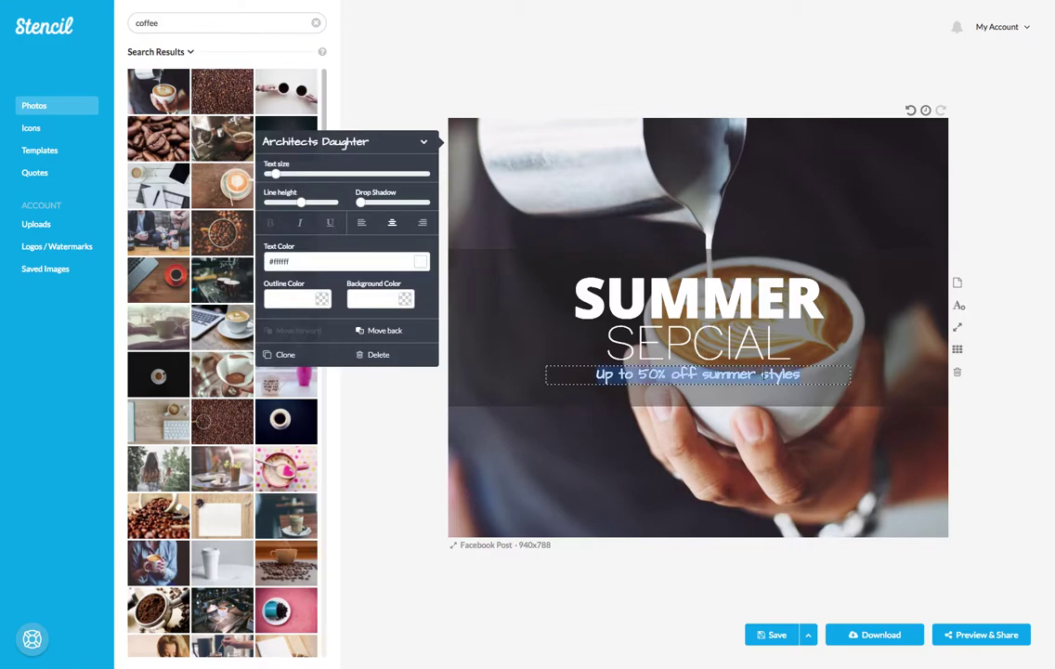
pyautogui.write('Buy on')
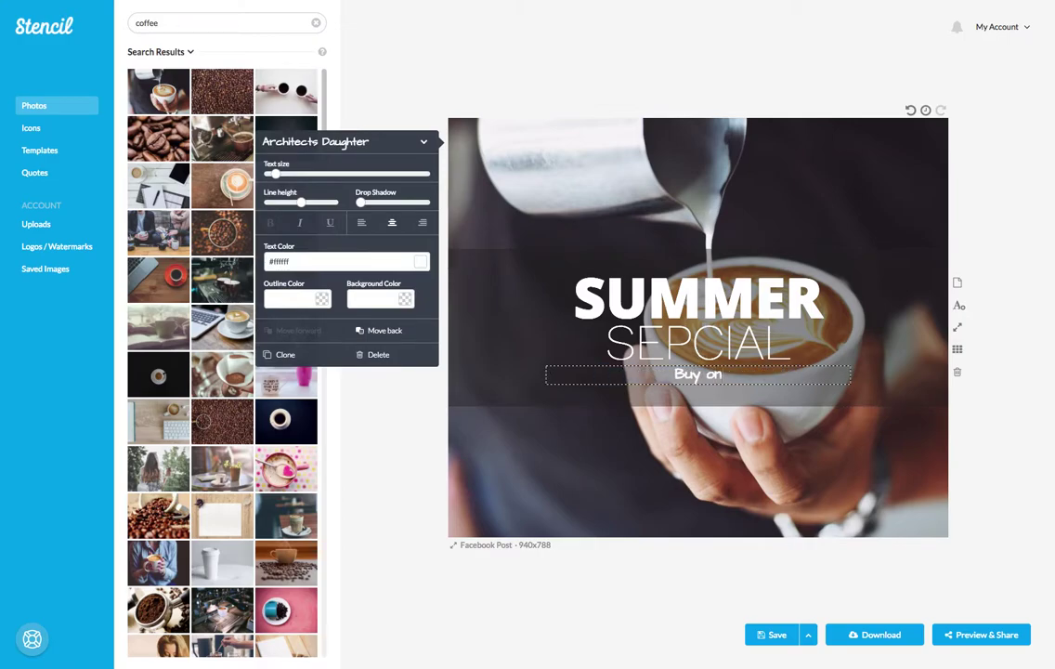
pyautogui.write('e latte')
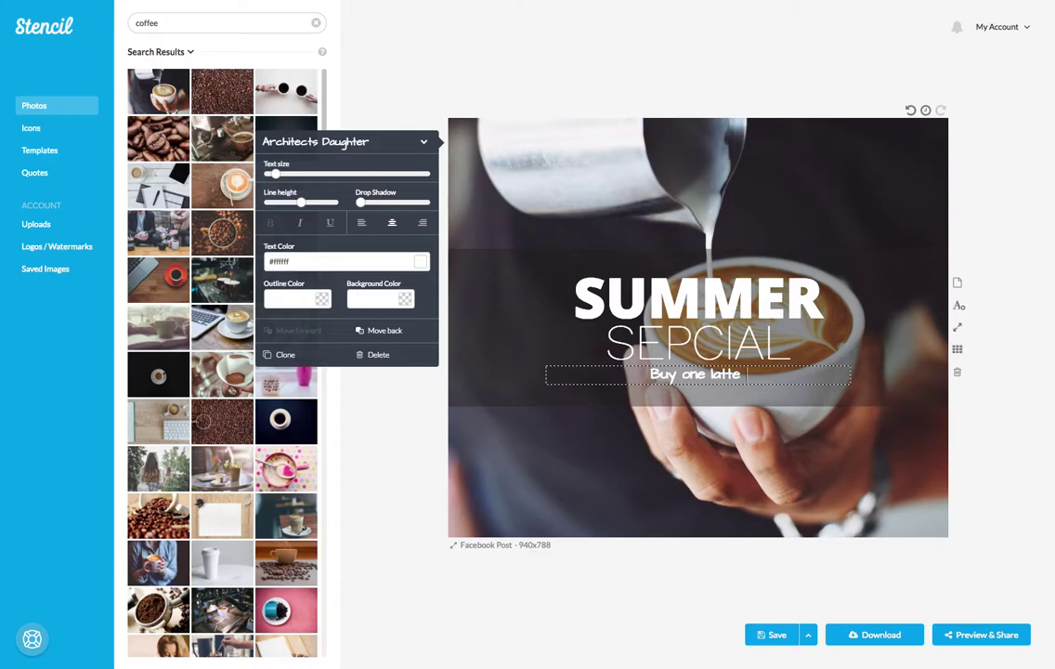
pyautogui.write(',')
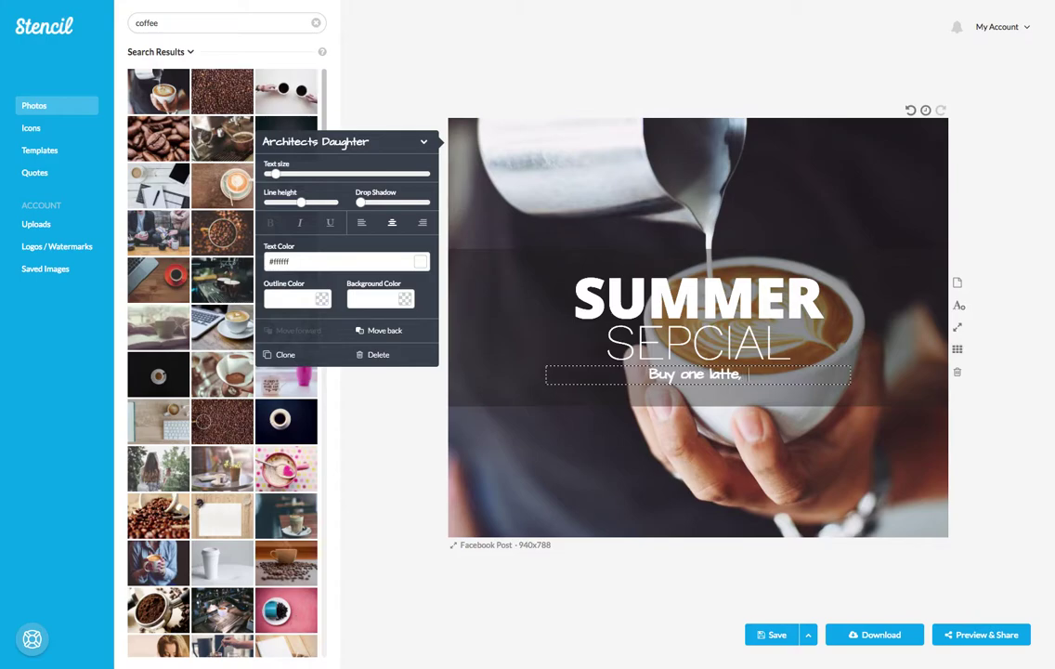
pyautogui.write(' get one for')
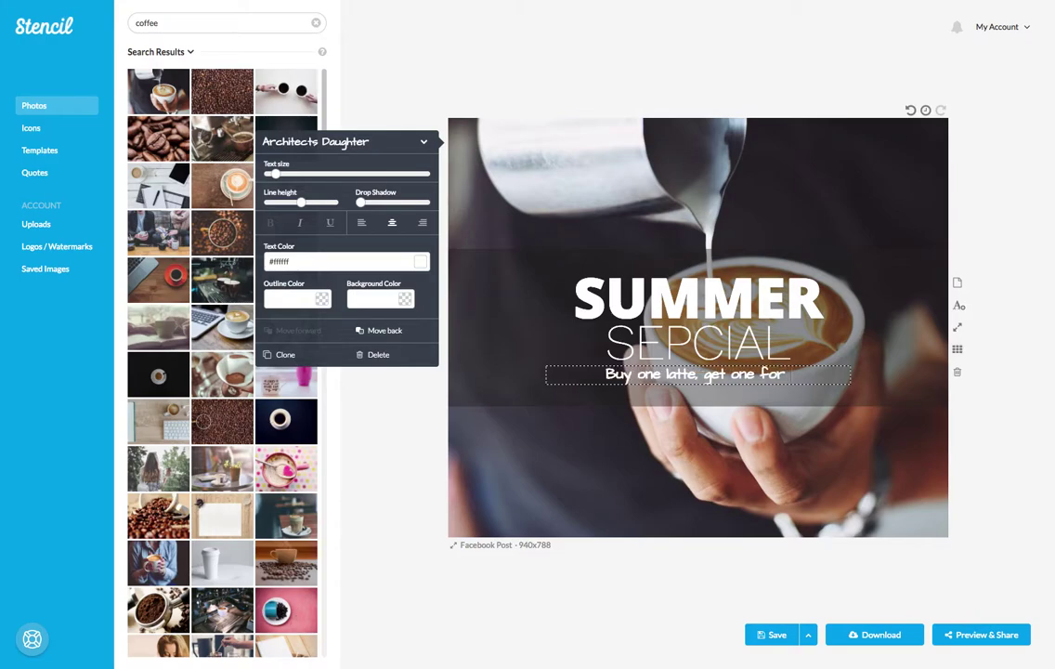
pyautogui.write(' a friend')
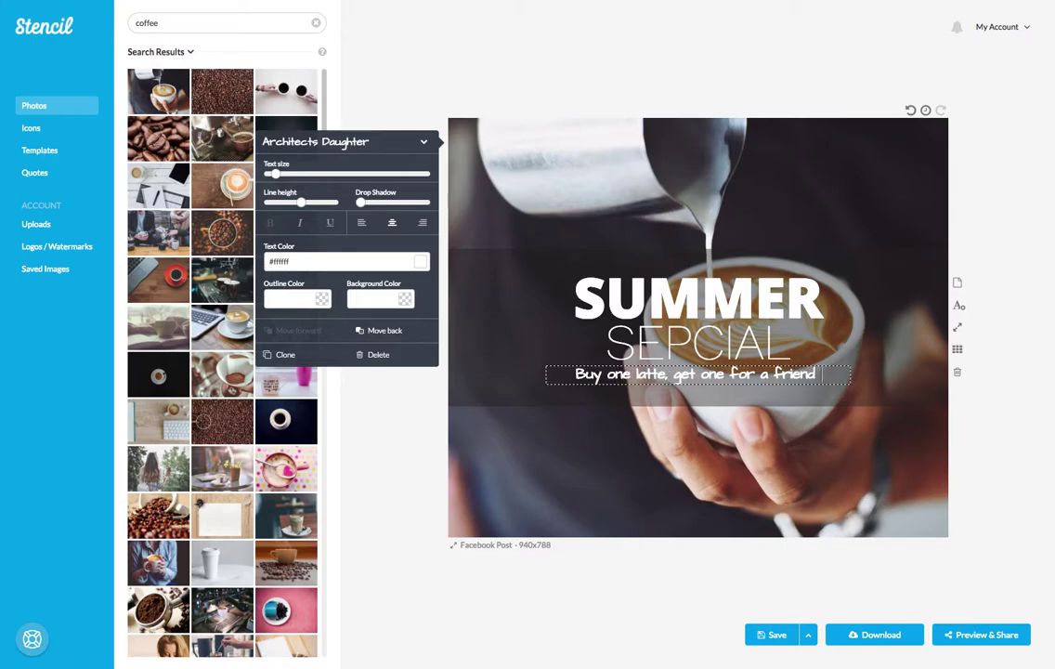
# Edit the tagline to read "Buy one latte, get one free for a friend.", including the closing period.
pyautogui.press('BackSpace')
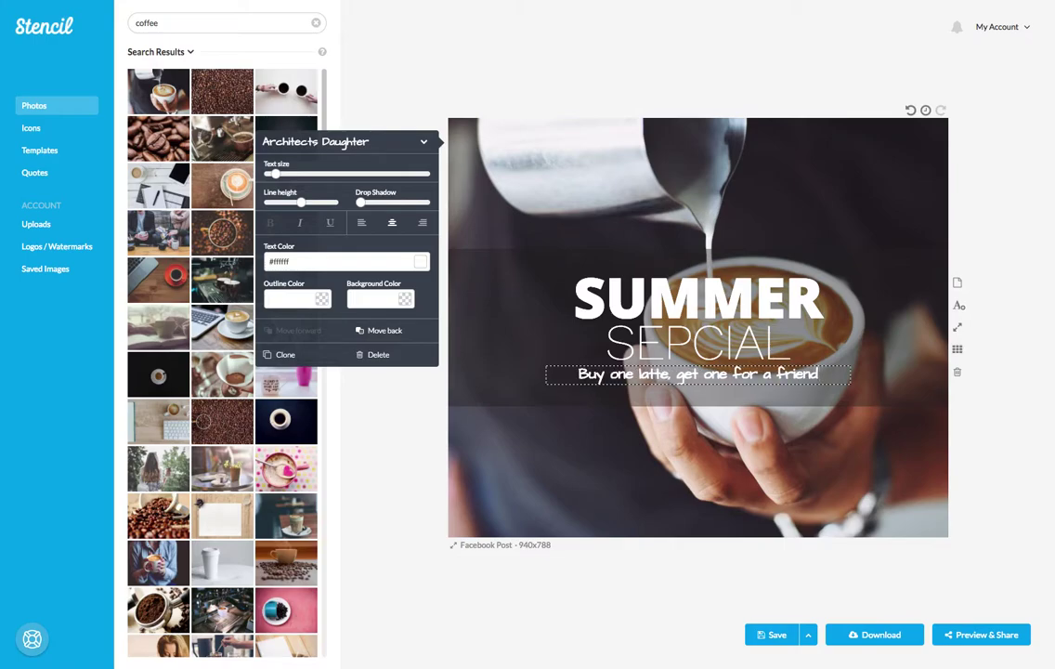
pyautogui.write('.')
pyautogui.press('Left')
pyautogui.press('Left')
pyautogui.press('Left')
pyautogui.press('Left')
pyautogui.press('Left')
pyautogui.press('Left')
pyautogui.press('Left')
pyautogui.press('Left')
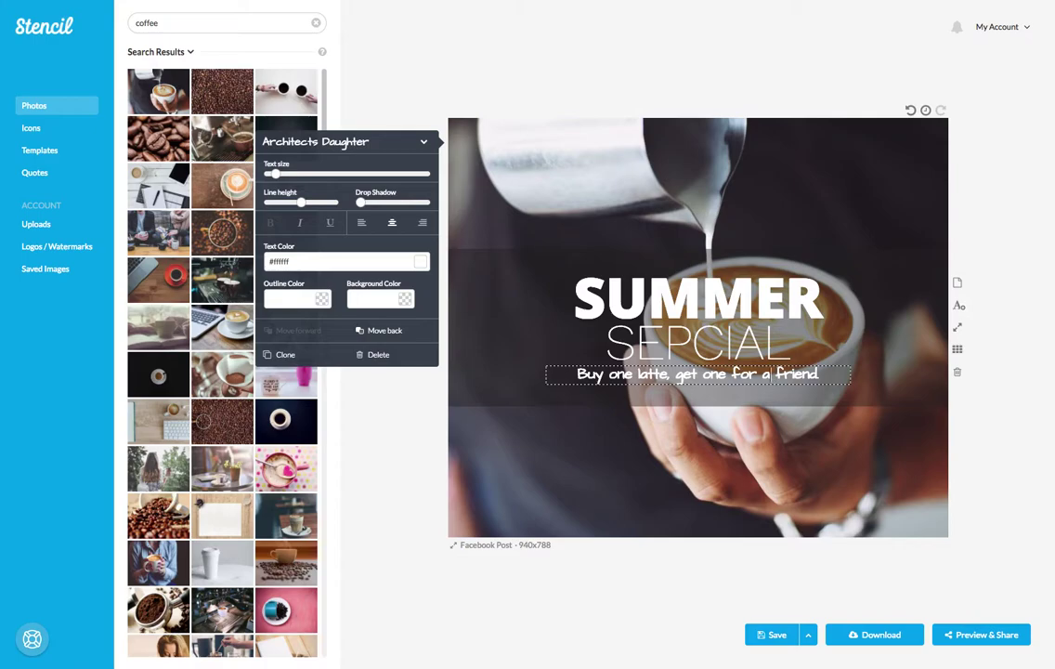
pyautogui.write('free')
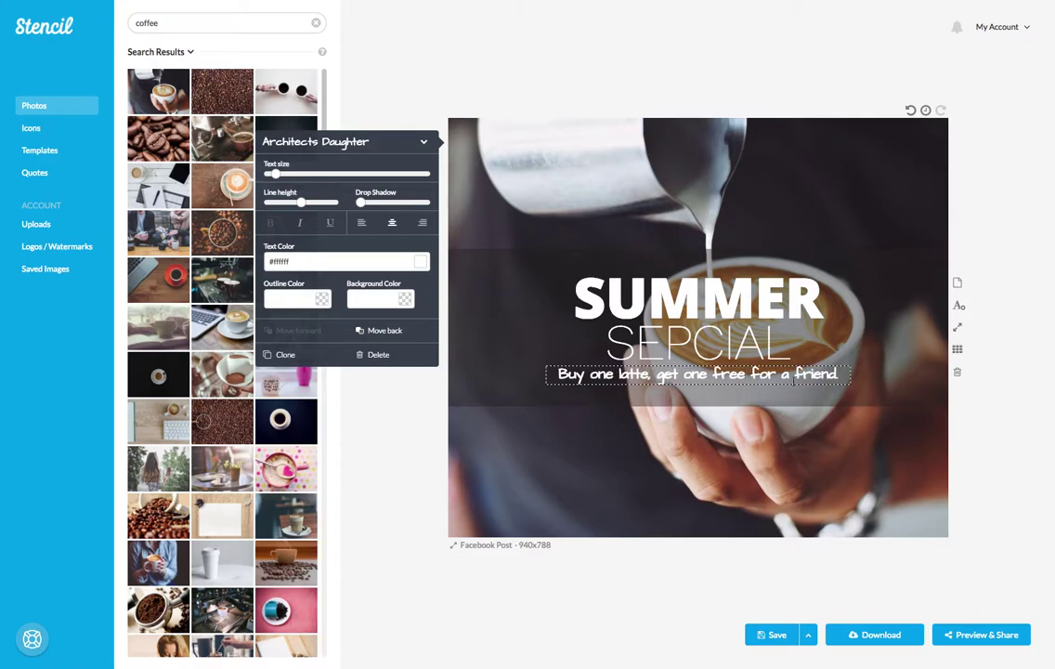
pyautogui.click(710, 432)
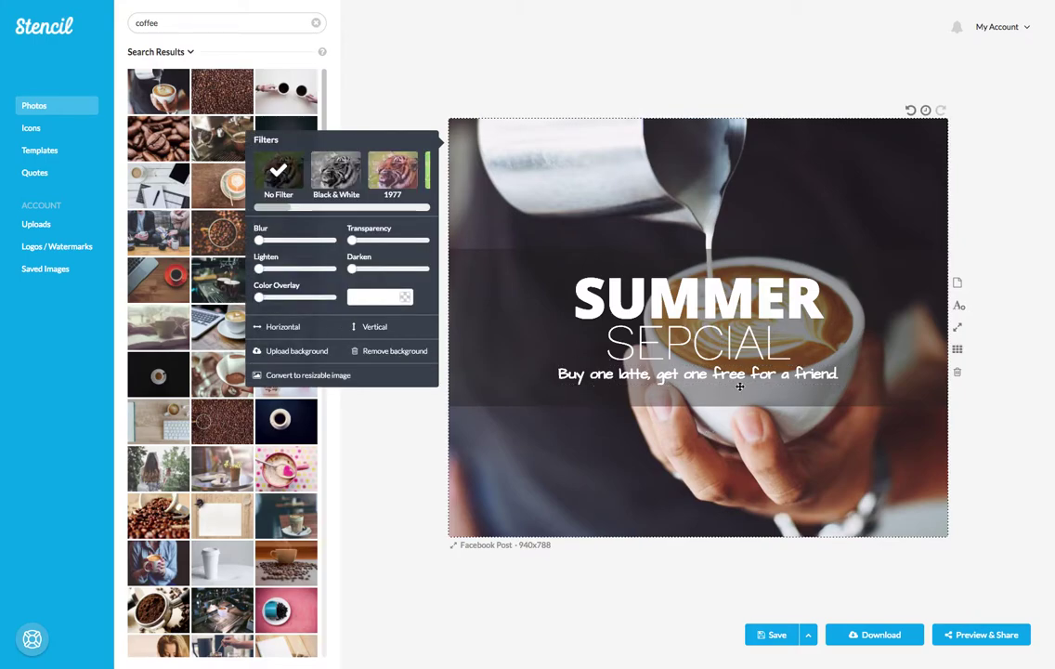
# Resize the canvas to Instagram Post (1080x1080) and set it back to Facebook Post (940x788).
pyautogui.click(956, 329)
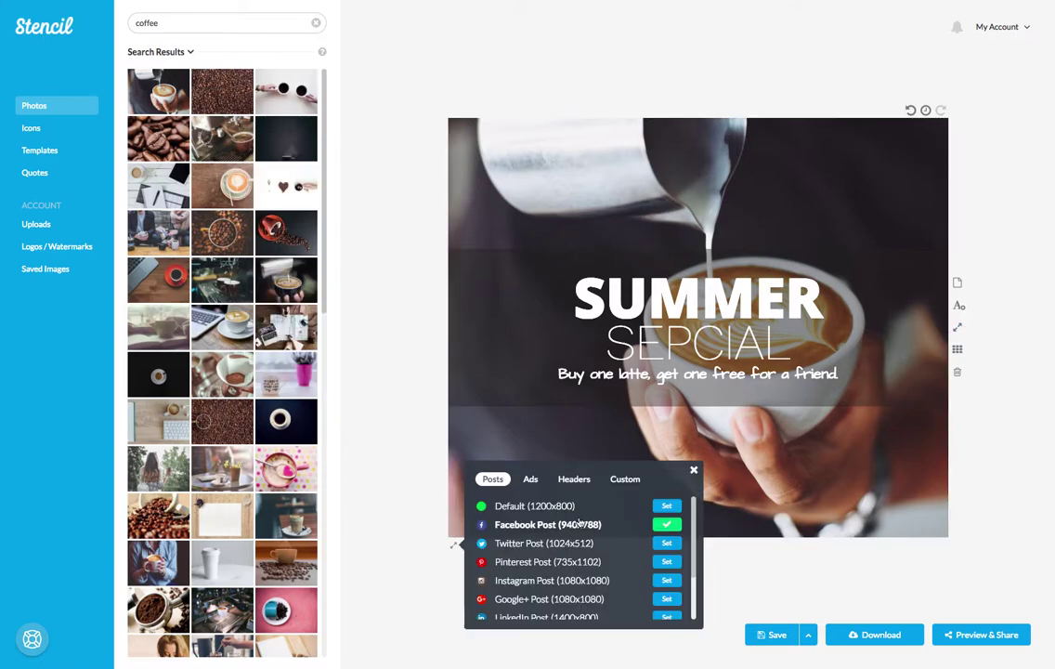
pyautogui.click(667, 581)
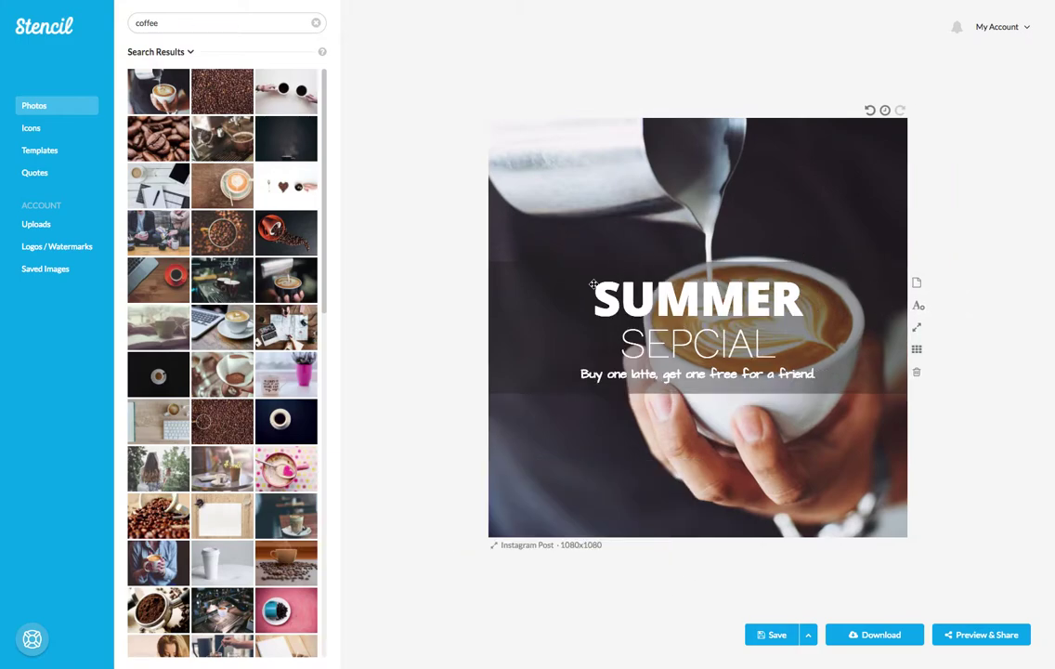
pyautogui.click(916, 329)
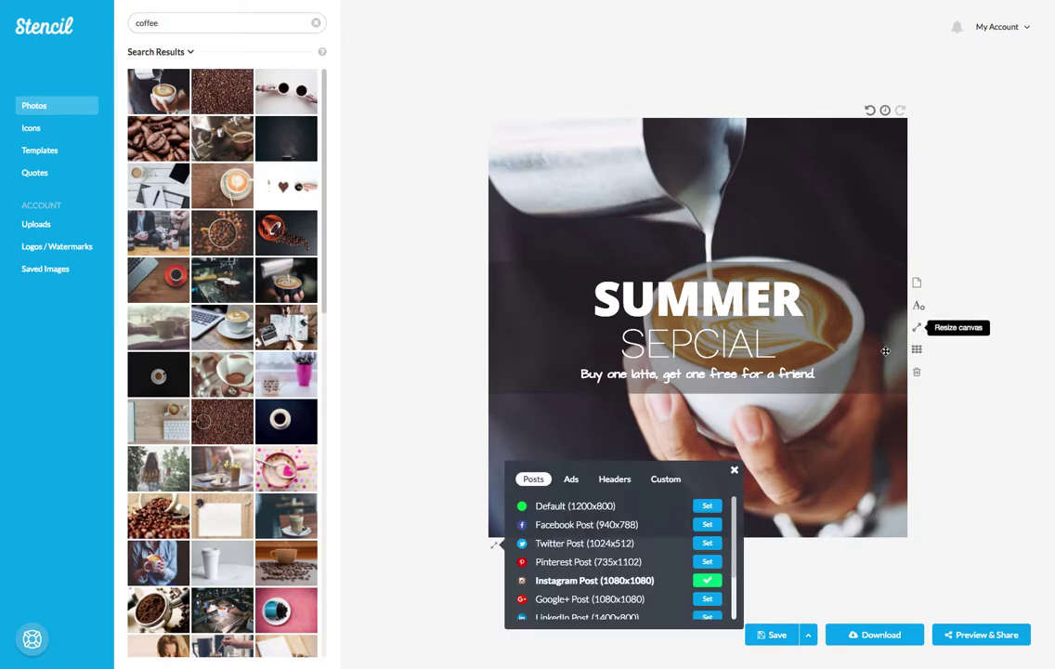
pyautogui.click(715, 525)
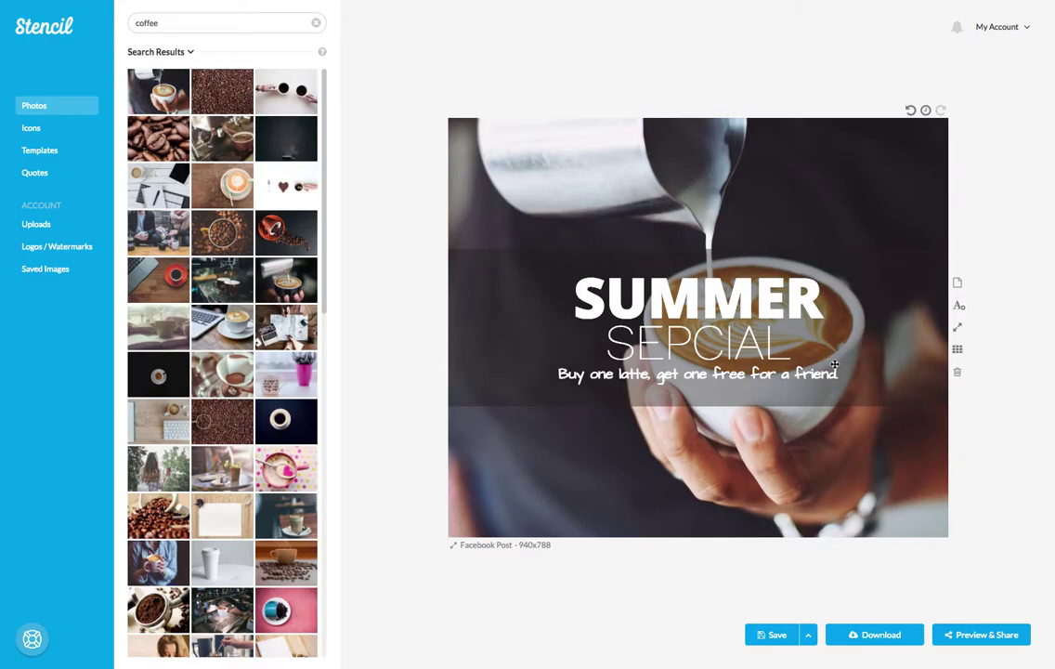
# Start clearing all images and text from the canvas, but decline the confirmation.
pyautogui.click(957, 371)
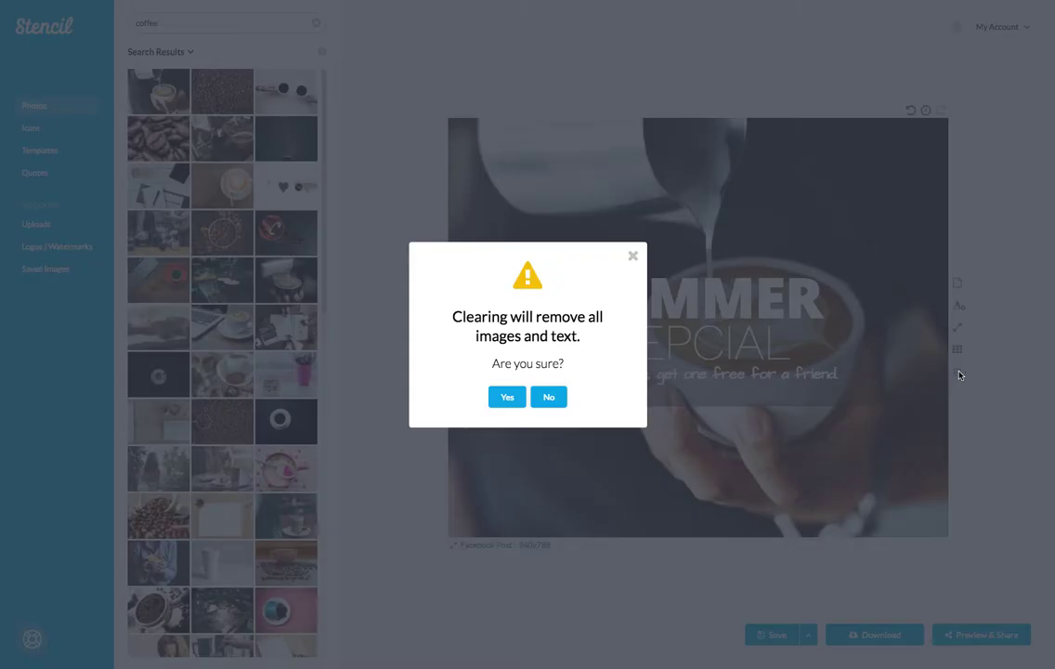
pyautogui.click(545, 398)
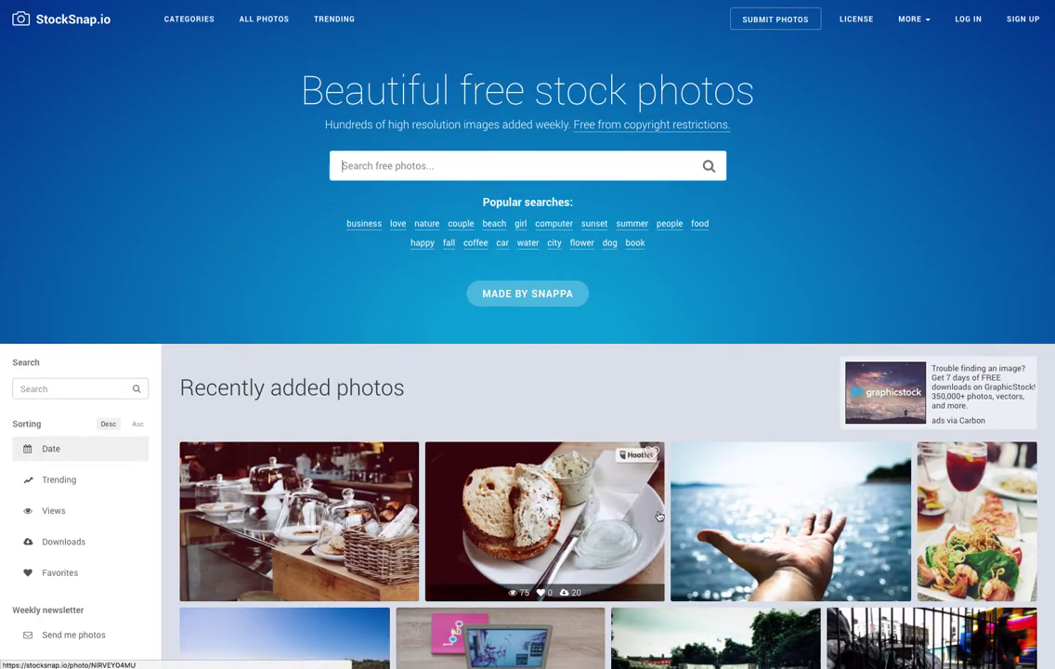
# Switch to StockSnap.io and search its free photos for "yoga".
pyautogui.scroll(-5, 443, 486)
pyautogui.scroll(-6, 443, 486)
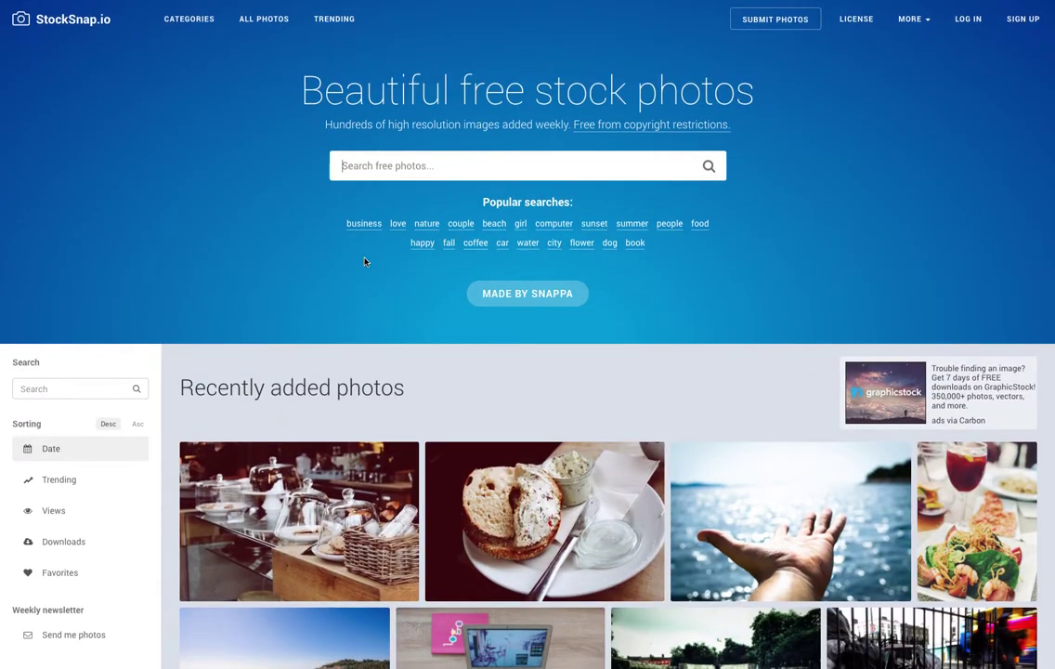
pyautogui.write('you')
pyautogui.write('ga')
pyautogui.press('Return')
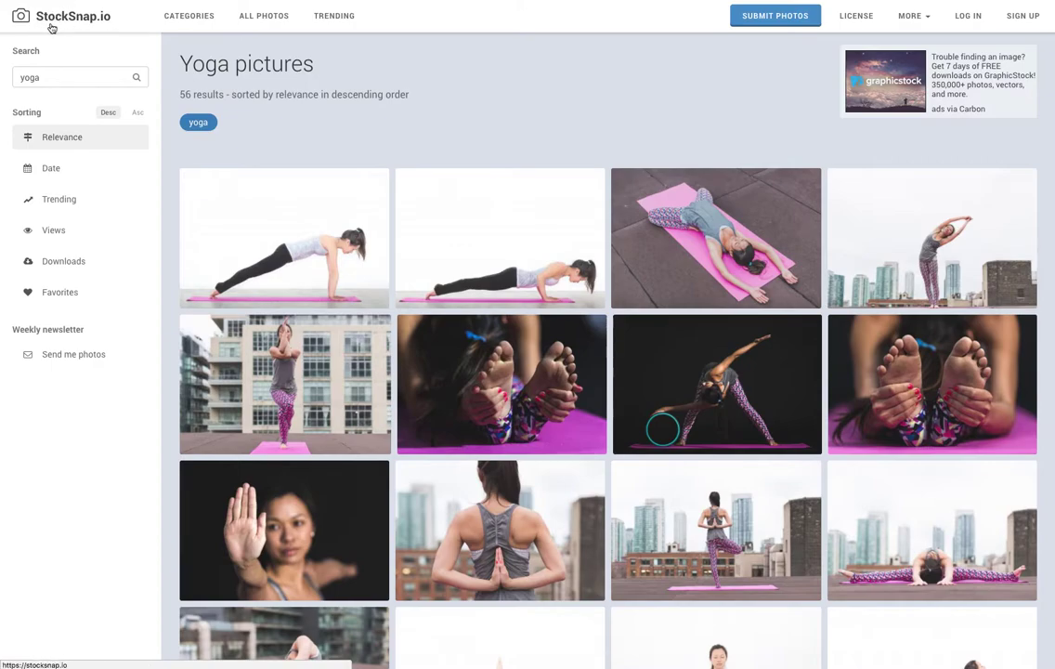
# Find the yoga pose photo with the ocean sunset and reflecting pool, and open its image with Stencil.
pyautogui.moveTo(283, 225)
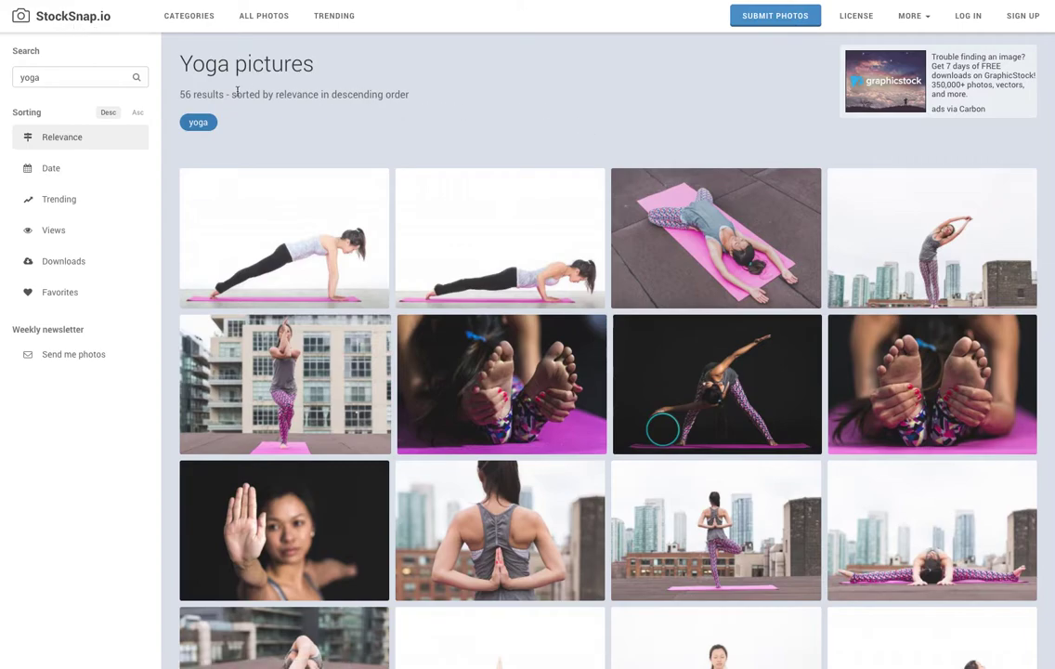
pyautogui.scroll(-6, 507, 175)
pyautogui.scroll(-8, 506, 175)
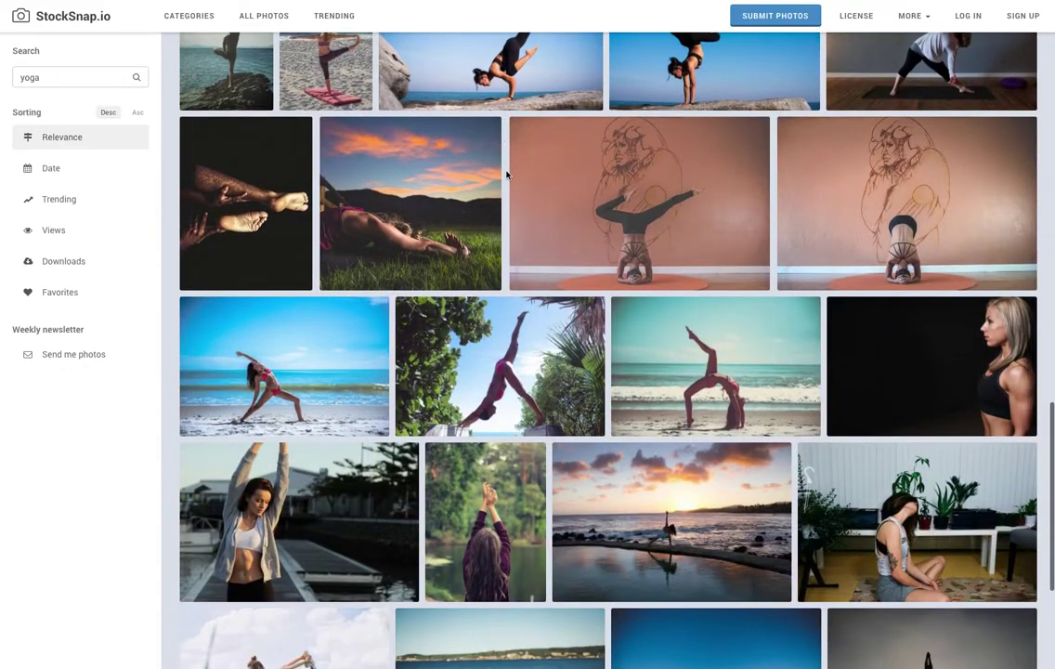
pyautogui.scroll(-2, 506, 175)
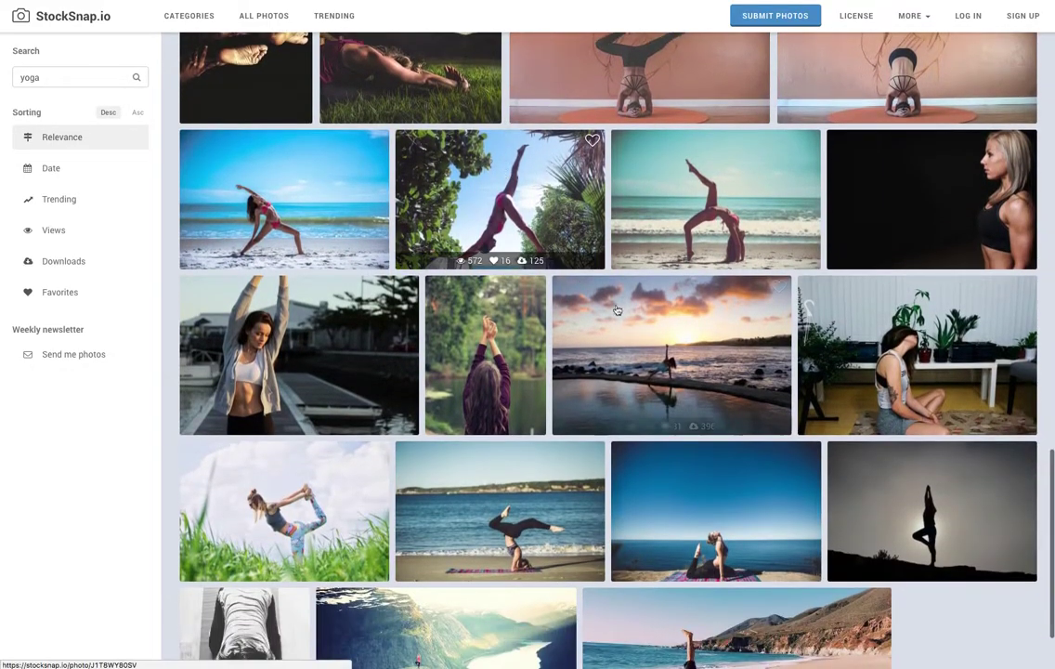
pyautogui.click(632, 348)
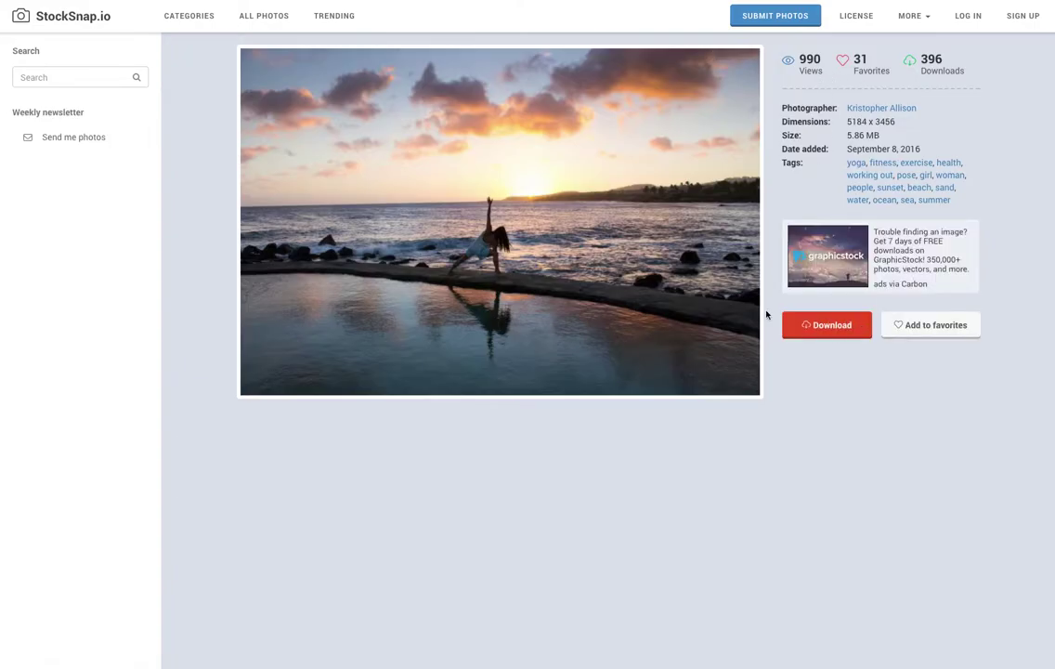
pyautogui.rightClick(472, 188)
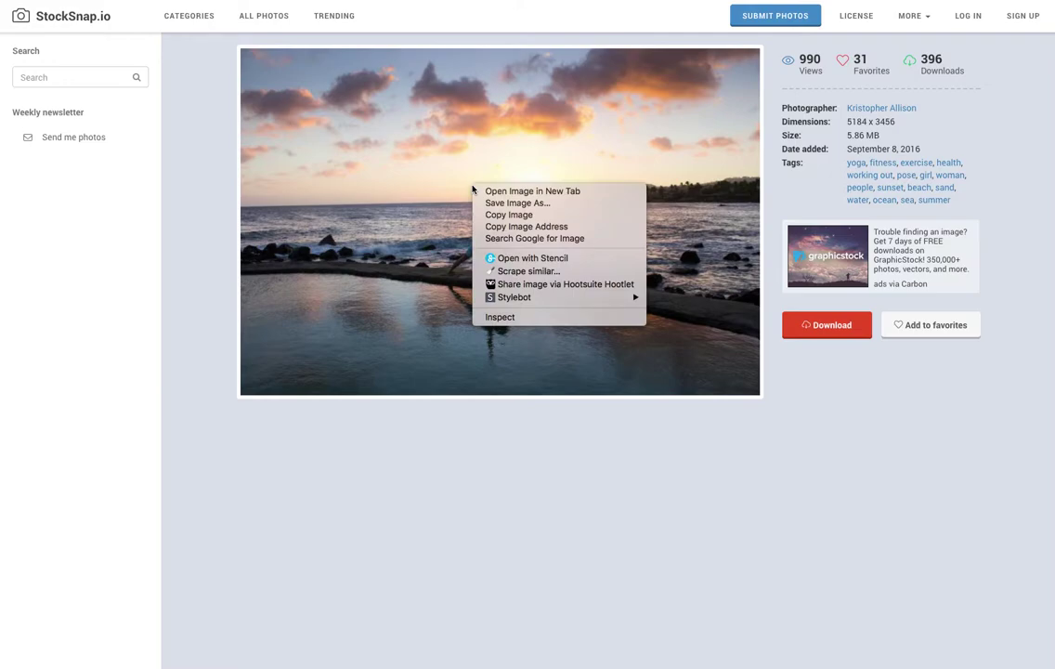
pyautogui.click(557, 260)
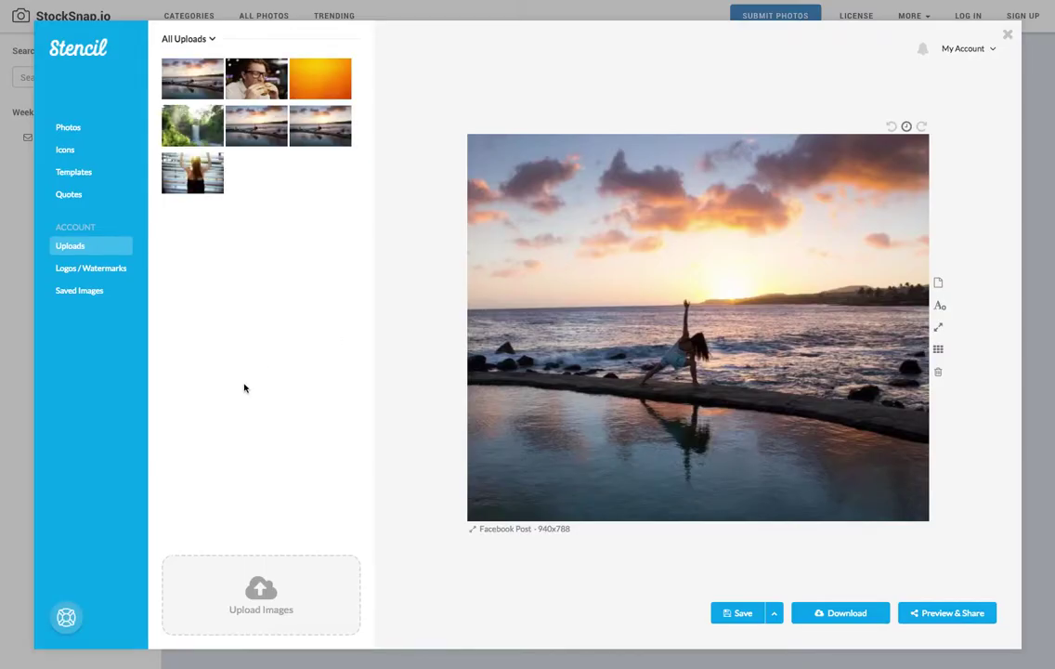
# Add a text box to the yoga photo and move it up into the cloudy sky.
pyautogui.click(939, 306)
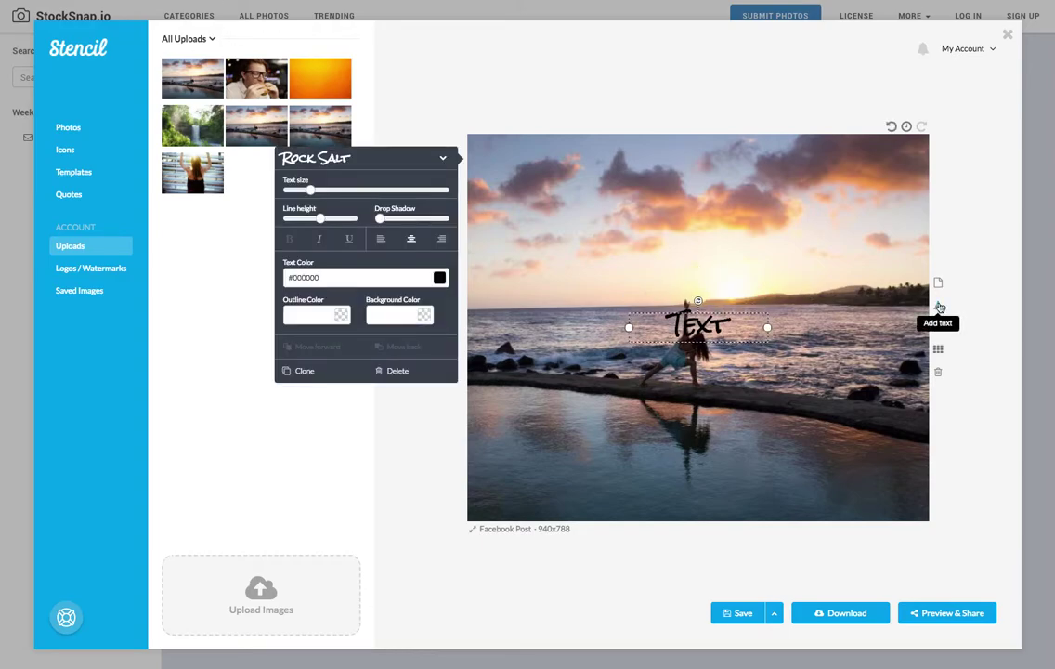
pyautogui.moveTo(699, 327); pyautogui.dragTo(699, 212)
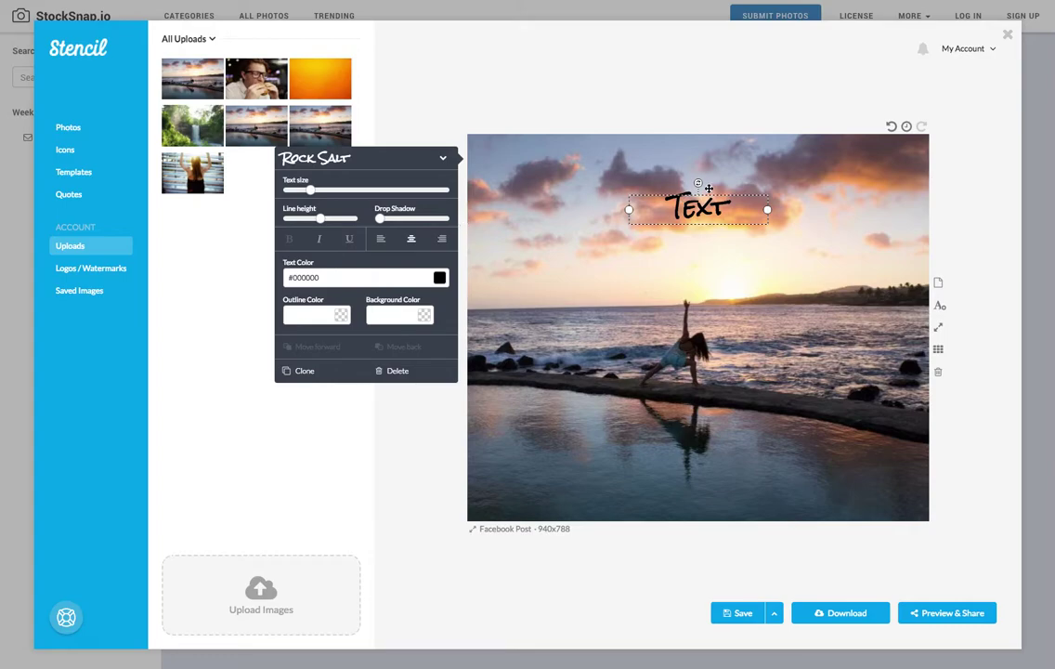
# Replace the placeholder text in the sky with "Sunrise Yoga".
pyautogui.doubleClick(708, 203)
pyautogui.write('Sunrise')
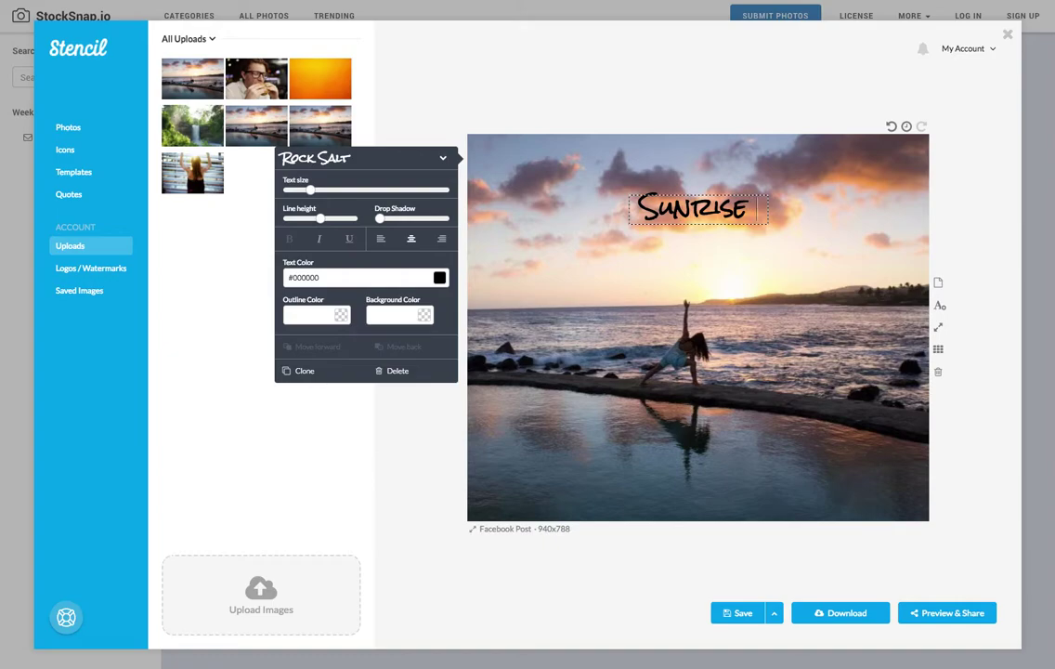
pyautogui.press('Return')
pyautogui.write('Yo')
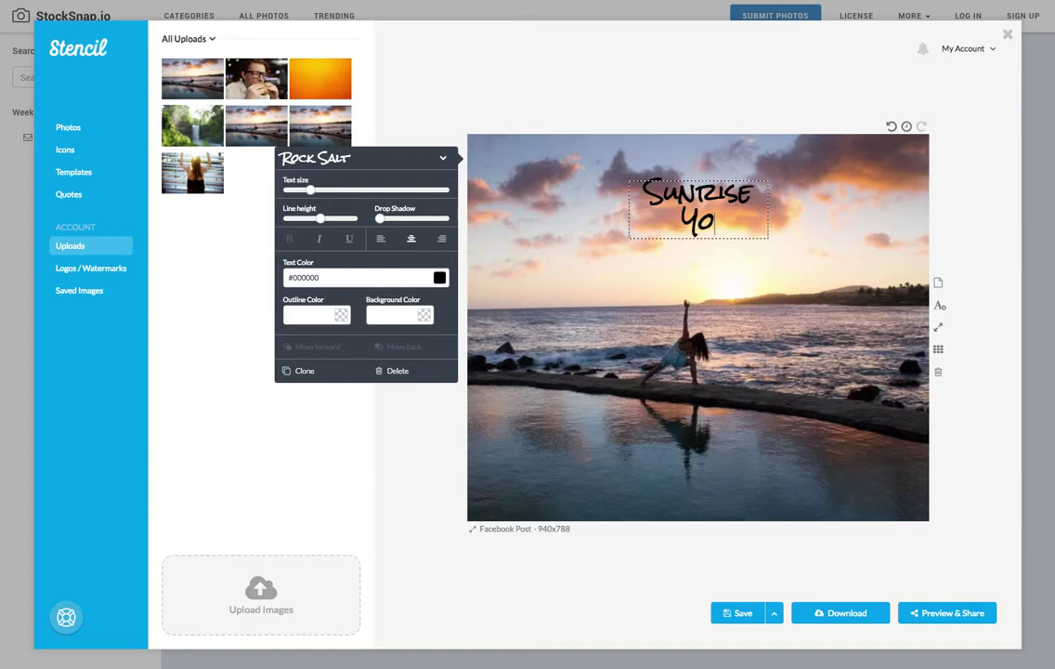
pyautogui.write('ga')
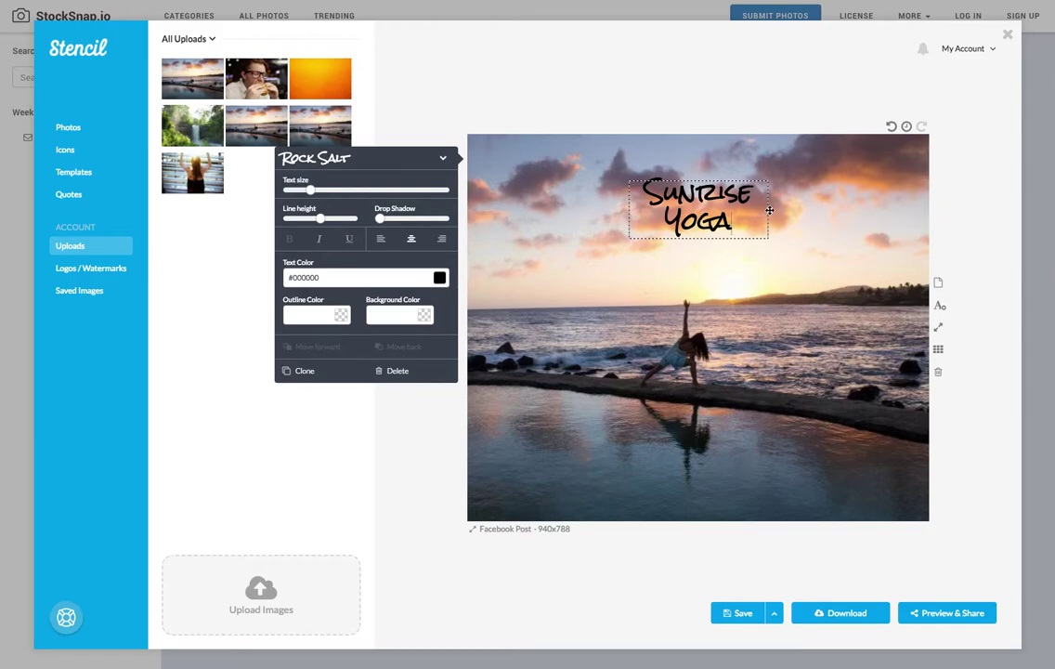
pyautogui.click(741, 241)
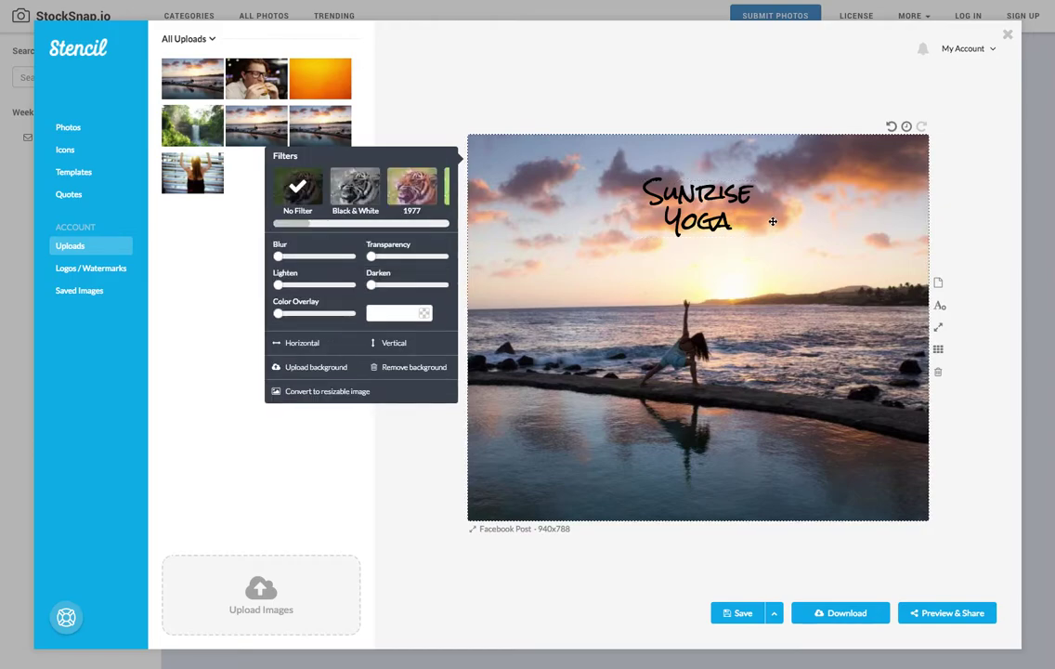
# Widen the "Sunrise Yoga" text box on both sides so it spans nearly the full width of the photo.
pyautogui.click(754, 202)
pyautogui.moveTo(768, 210); pyautogui.dragTo(904, 210)
pyautogui.moveTo(636, 208); pyautogui.dragTo(488, 210)
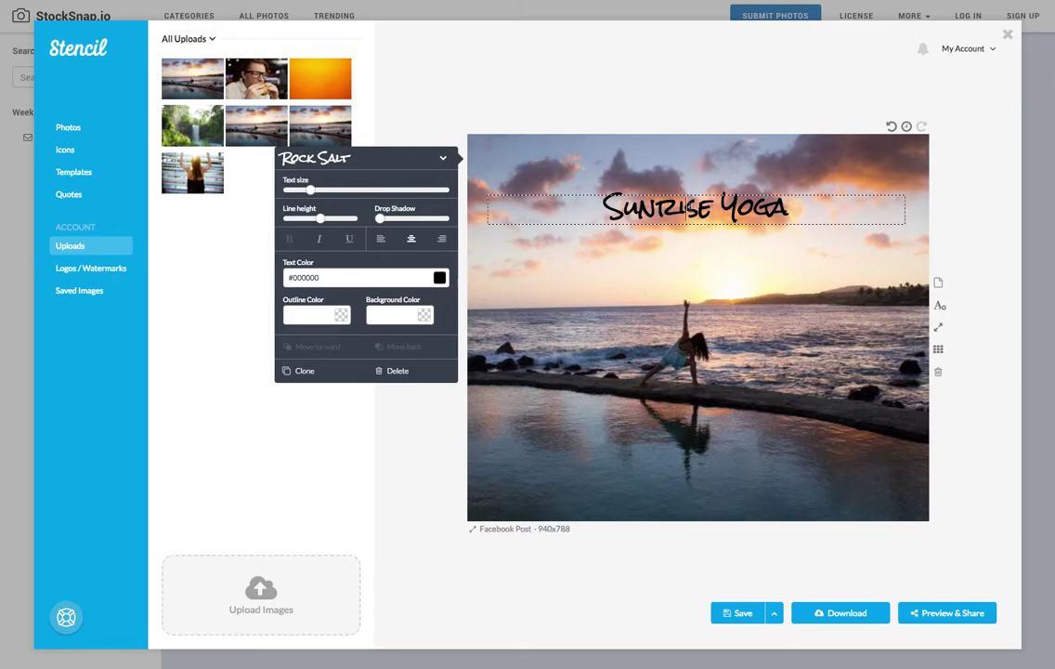
# Add the lines "7am Cocoa Beach" and "15th Street" below "Sunrise Yoga" in the same text box.
pyautogui.doubleClick(690, 208)
pyautogui.click(788, 209)
pyautogui.press('Return')
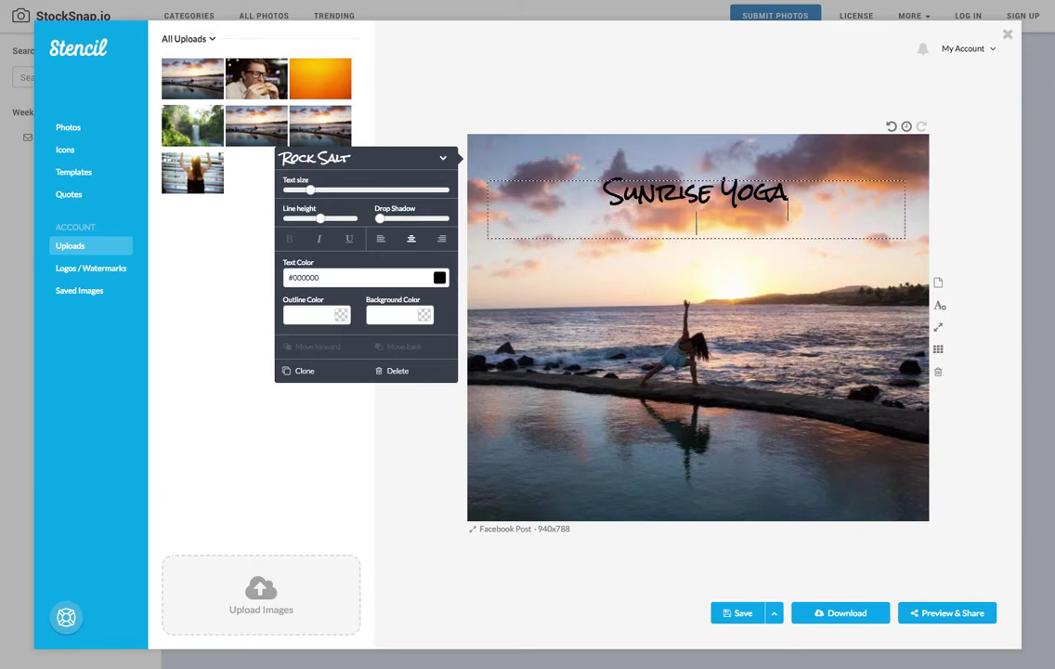
pyautogui.write('7AM')
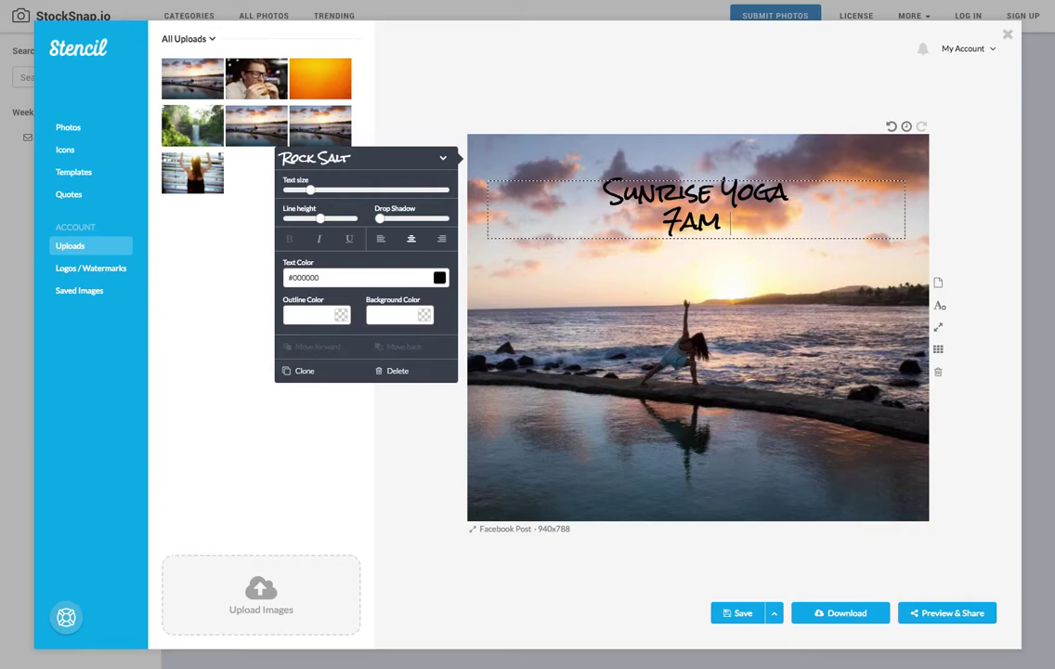
pyautogui.write('Cocoa Beach')
pyautogui.press('Return')
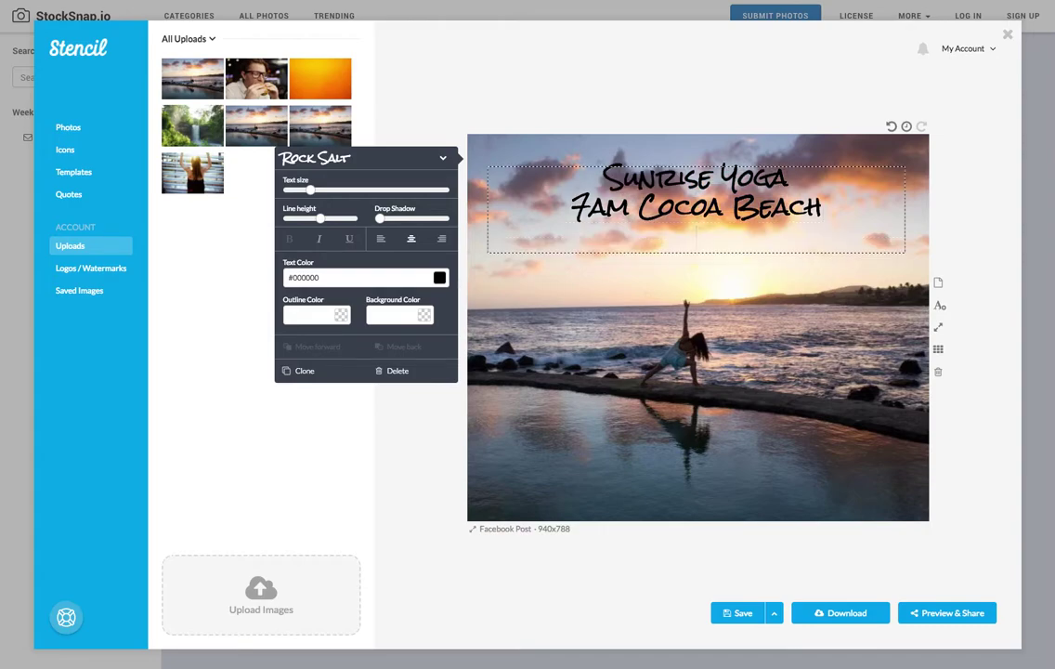
pyautogui.write('15th')
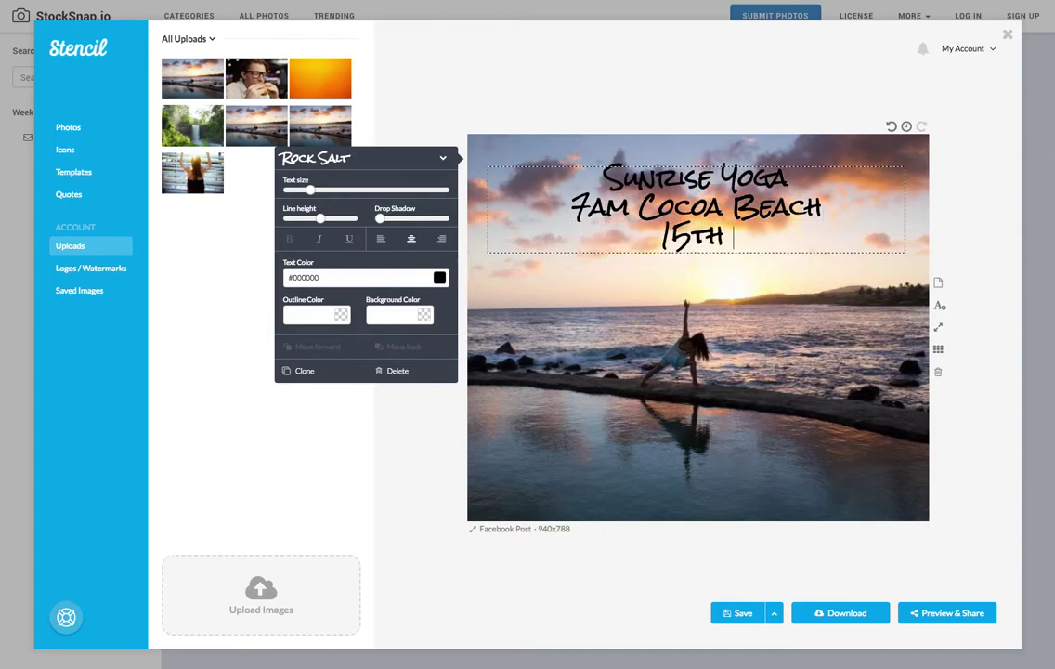
pyautogui.write(' Street')
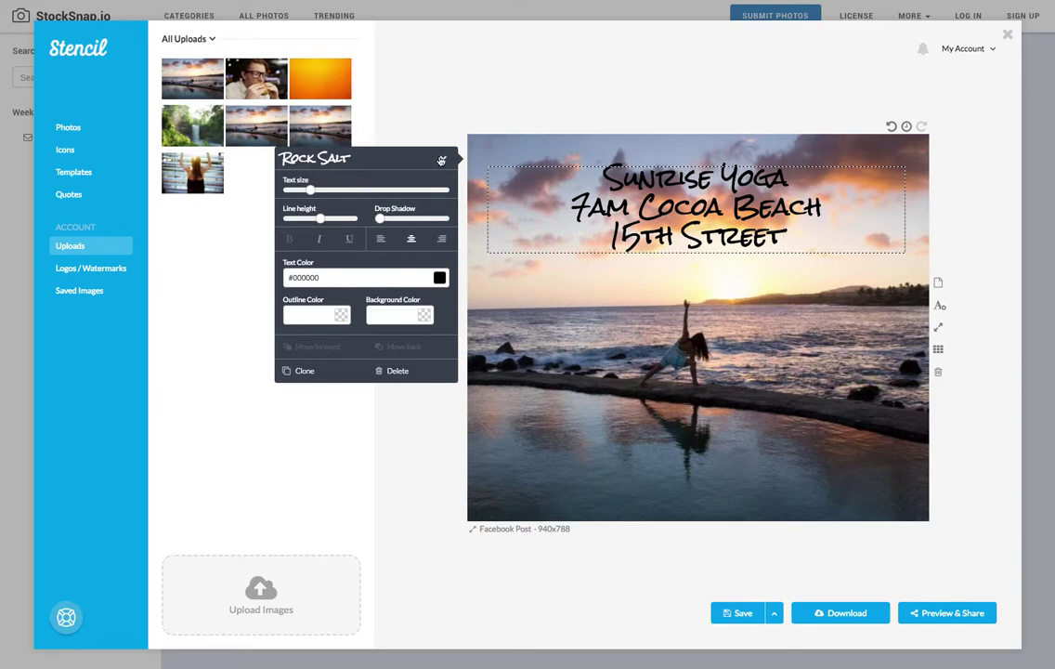
# Change the event text's font to Reenie Beanie and enlarge the text.
pyautogui.click(442, 159)
pyautogui.click(442, 159)
pyautogui.click(442, 159)
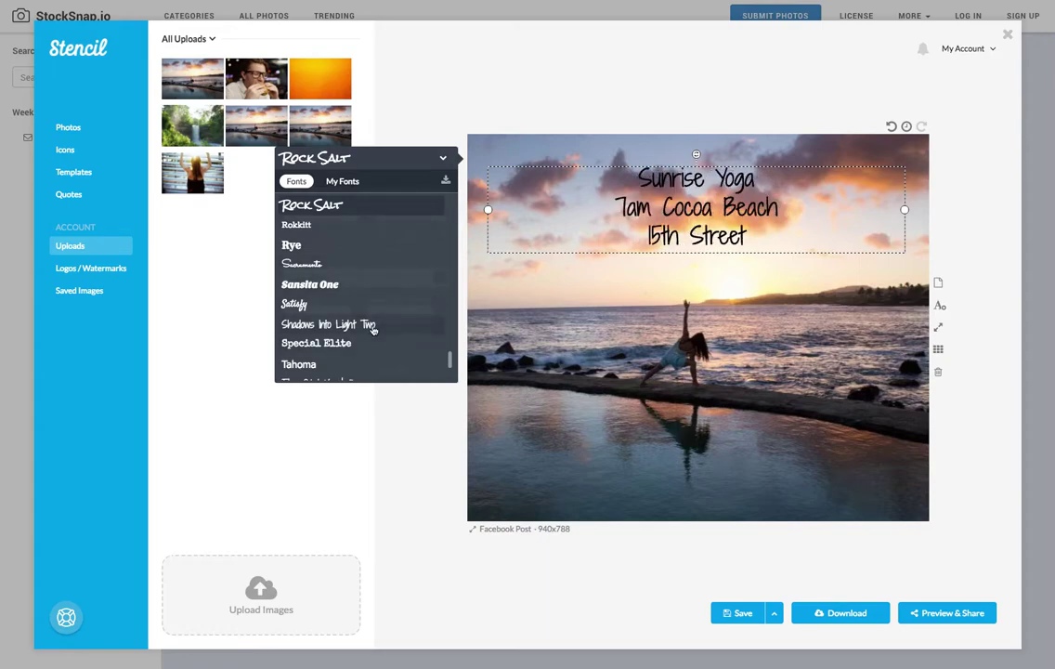
pyautogui.scroll(-3, 373, 331)
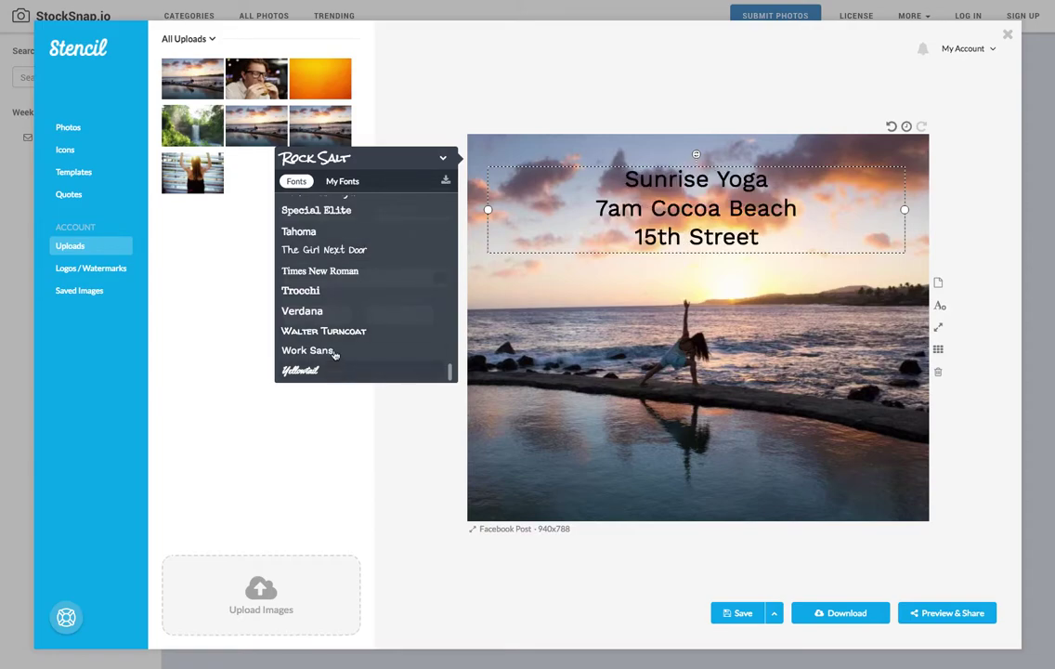
pyautogui.scroll(1, 333, 350)
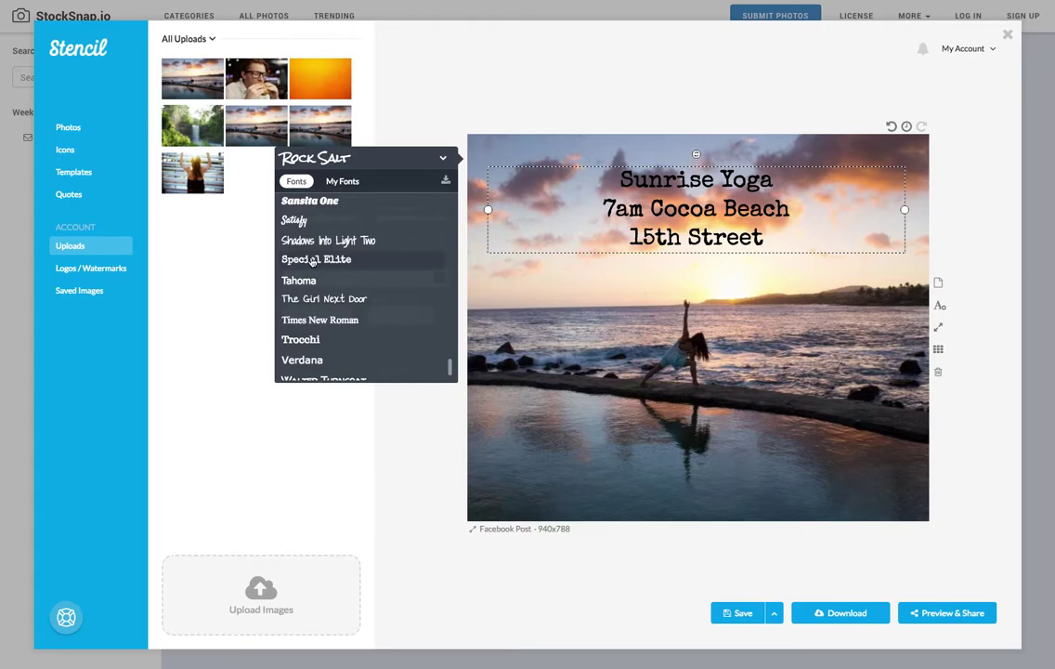
pyautogui.scroll(4, 312, 261)
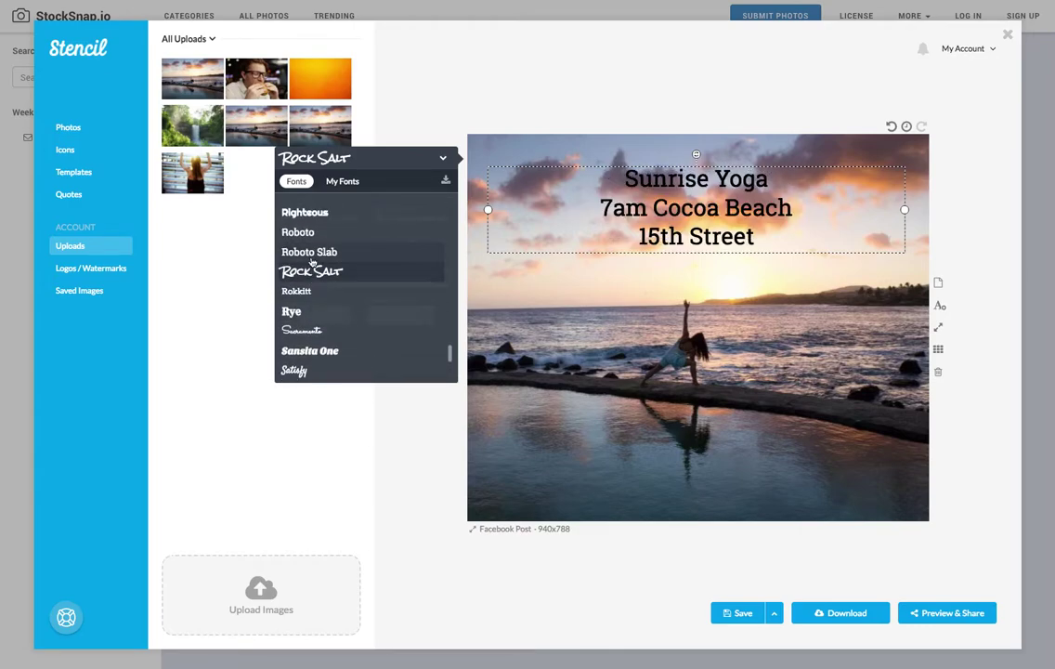
pyautogui.scroll(1, 312, 263)
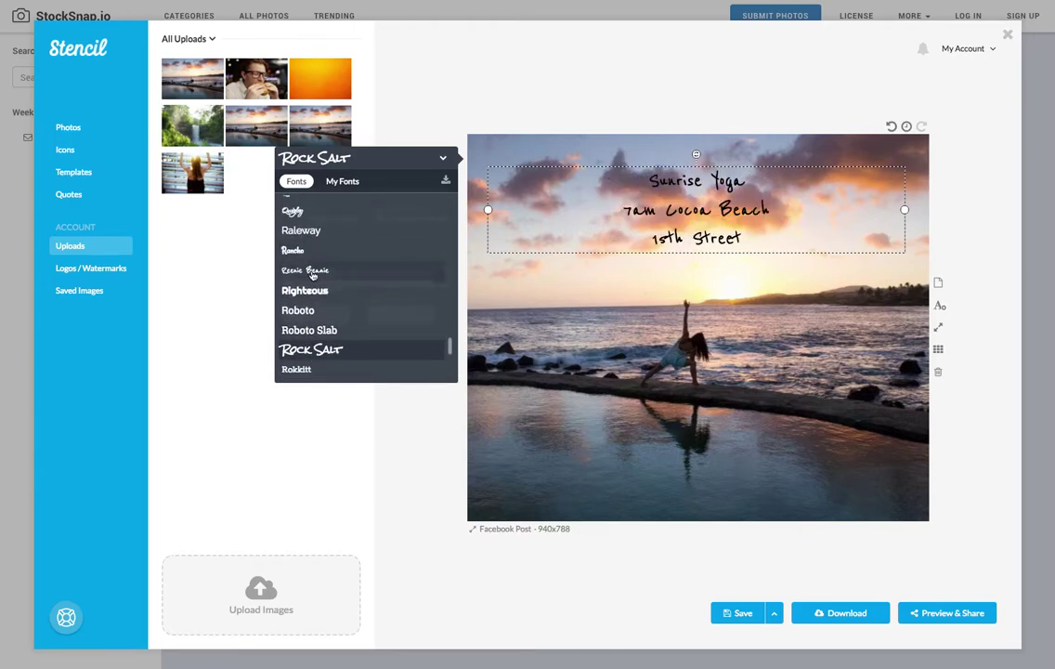
pyautogui.click(313, 271)
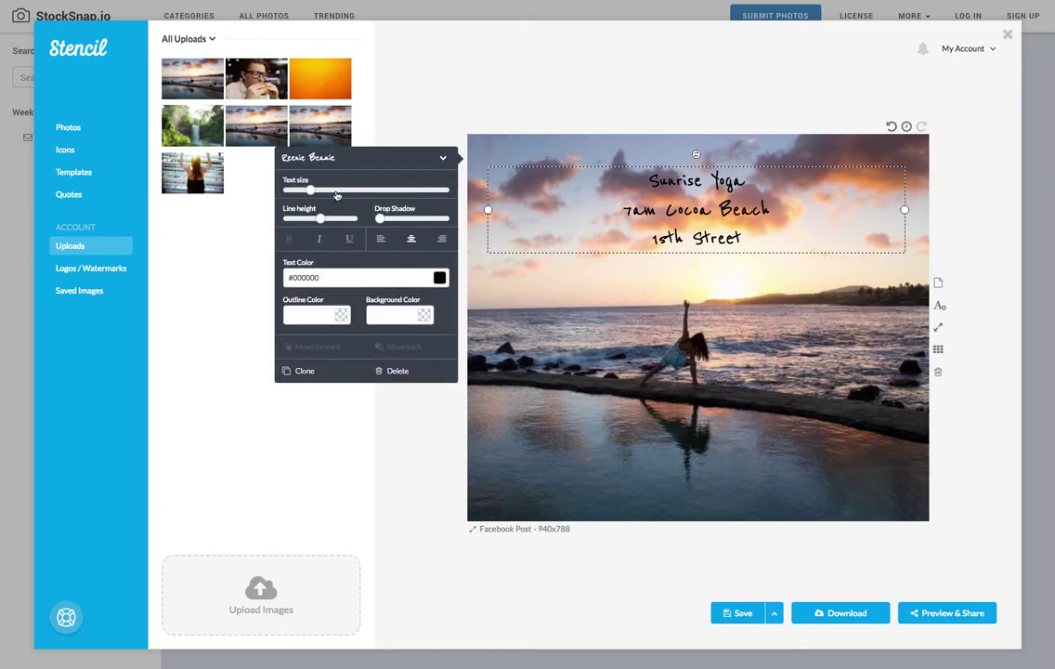
pyautogui.moveTo(310, 190); pyautogui.dragTo(345, 199)
pyautogui.moveTo(320, 220)
pyautogui.click(412, 479)
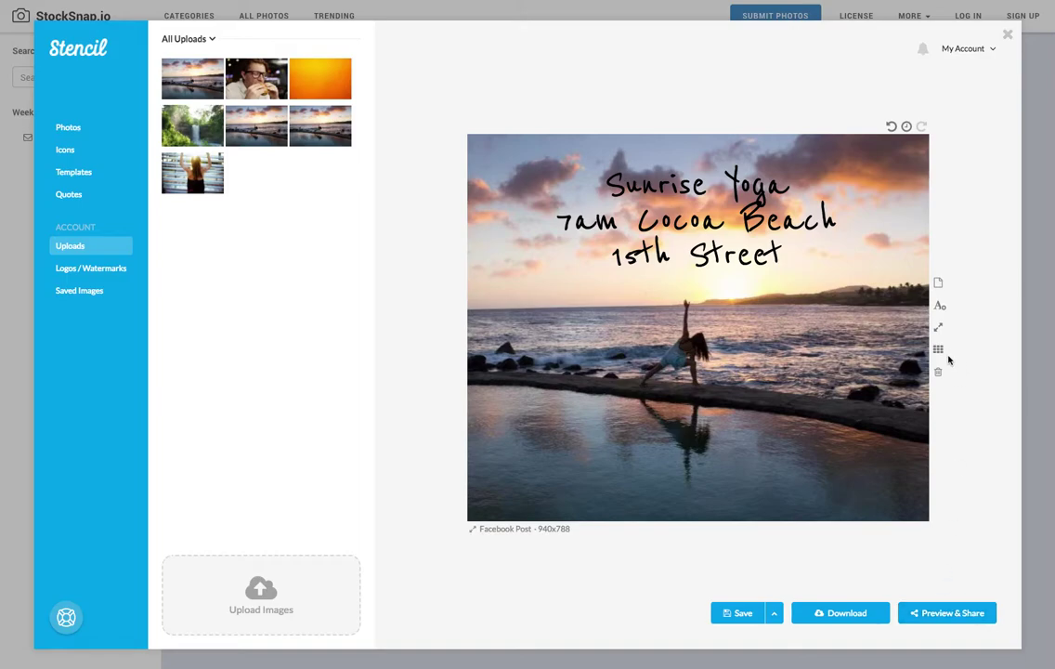
# Resize the canvas to Instagram Post (1080x1080) and clear all images and text from it, accepting the confirmation.
pyautogui.click(938, 327)
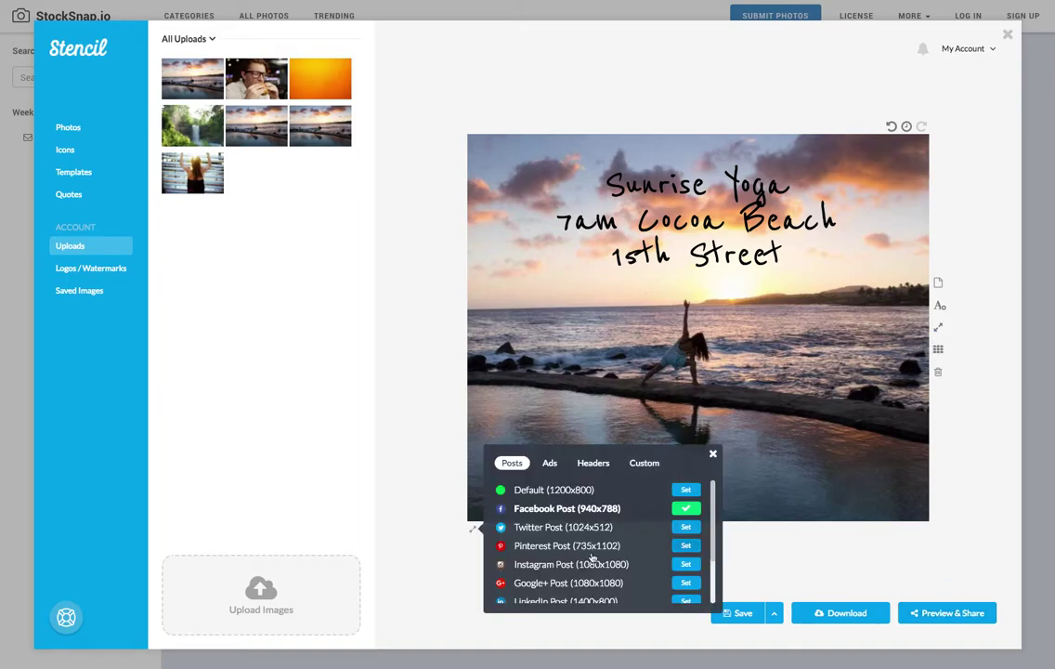
pyautogui.click(685, 564)
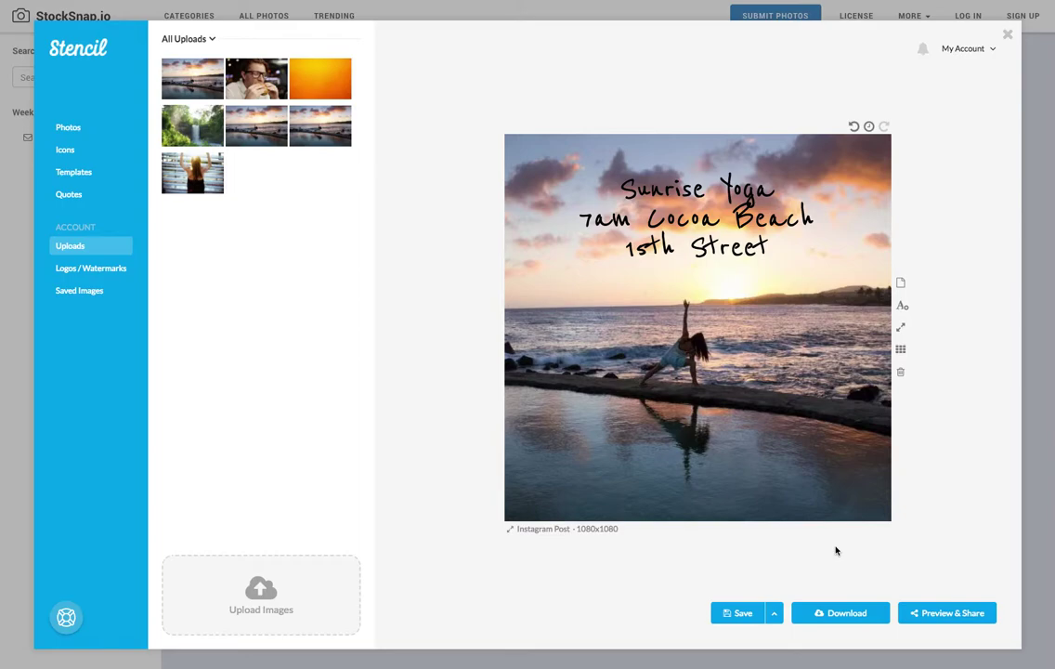
pyautogui.click(901, 372)
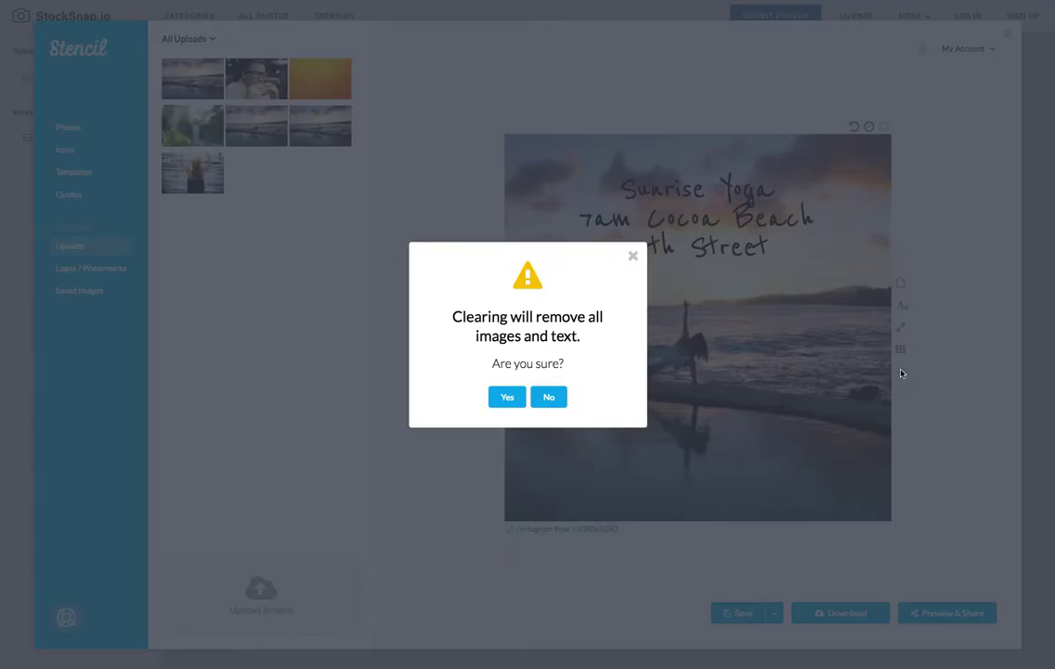
pyautogui.click(507, 397)
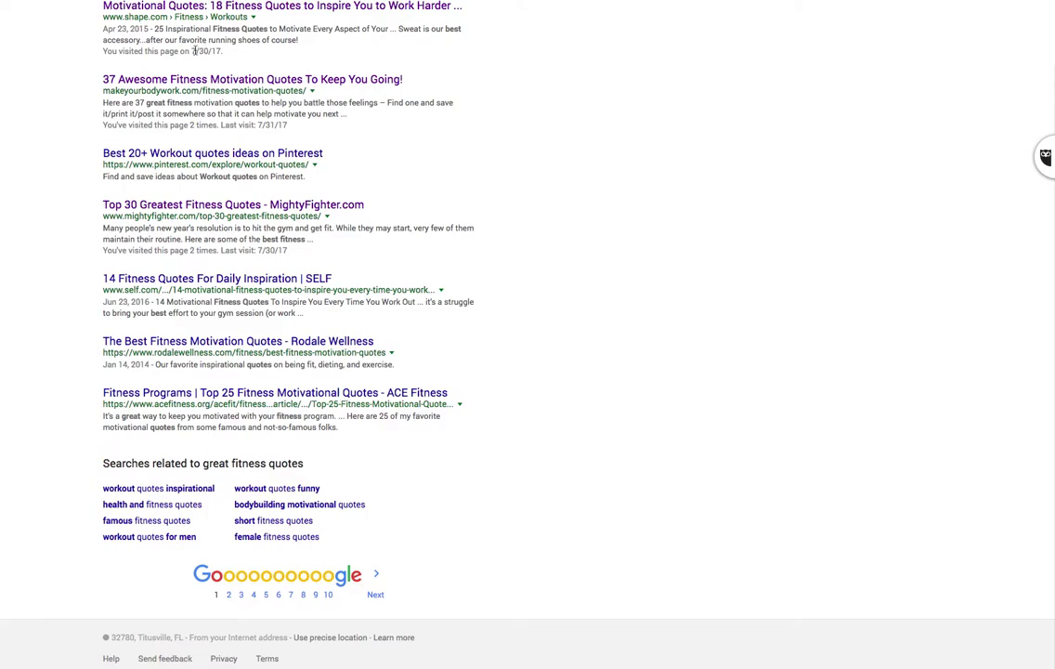
# Open MightyFighter.com's "Top 30 Greatest Fitness Quotes" from the Google results and send the quote "Excuses are useless, results are priceless." to Stencil.
pyautogui.click(199, 205)
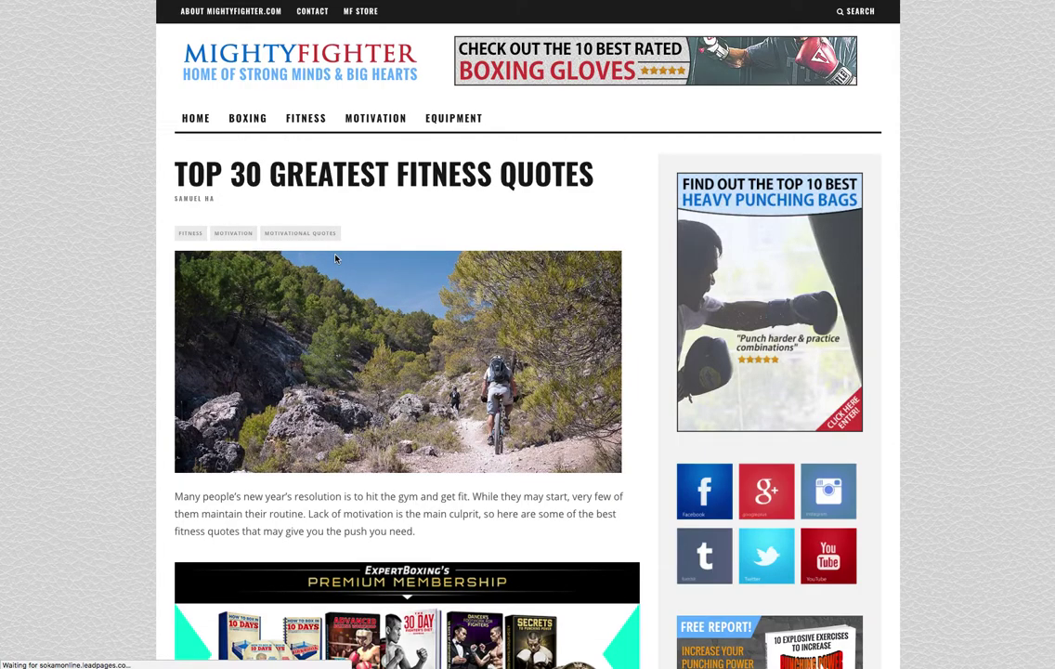
pyautogui.scroll(-3, 337, 260)
pyautogui.scroll(-7, 336, 259)
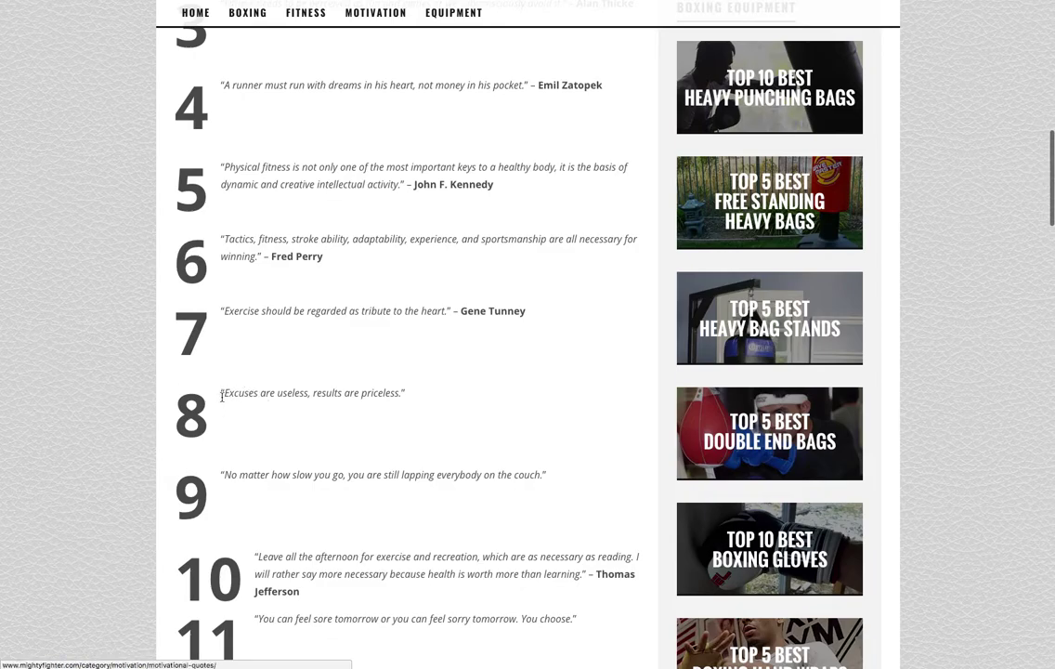
pyautogui.moveTo(221, 393); pyautogui.dragTo(236, 393)
pyautogui.moveTo(403, 379); pyautogui.dragTo(414, 393)
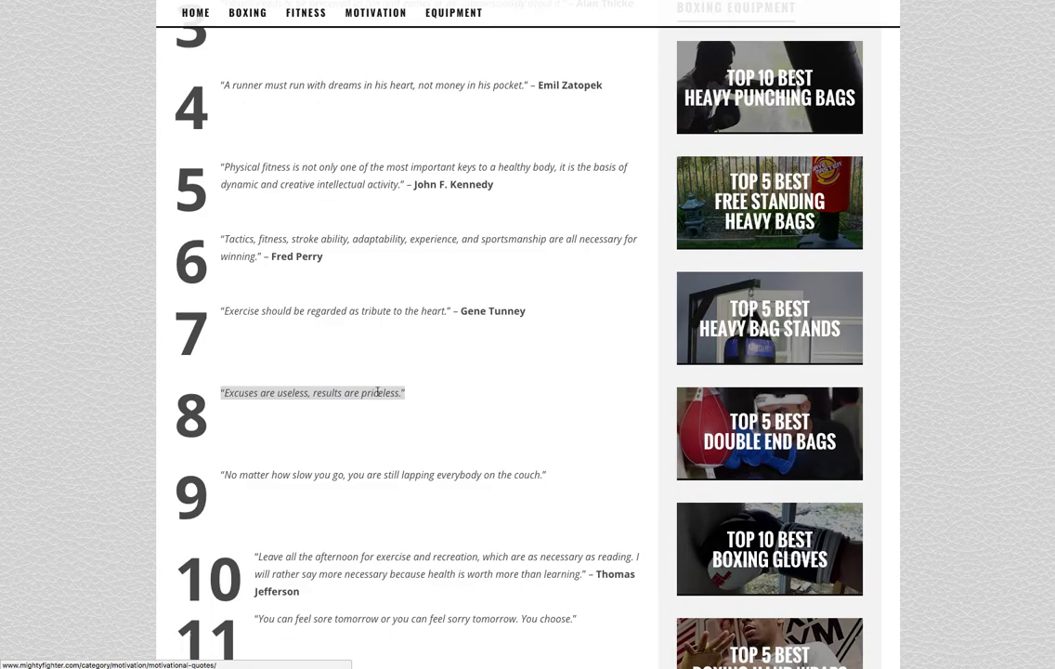
pyautogui.rightClick(377, 392)
pyautogui.click(421, 459)
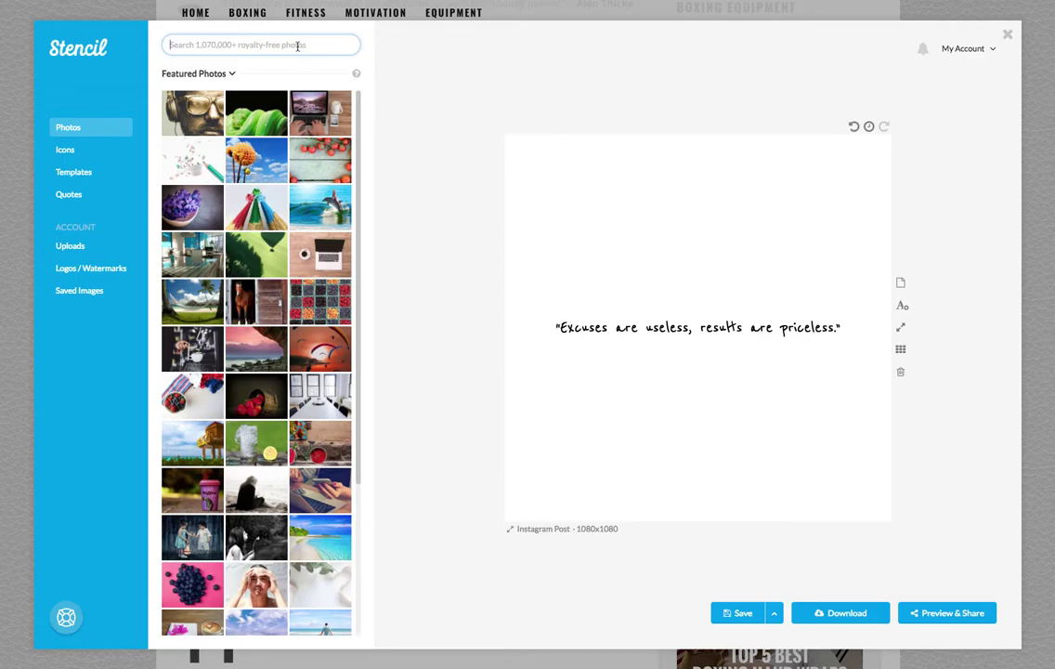
# Search the royalty-free photos for "work out" and browse the results for a fitness image.
pyautogui.write('work out')
pyautogui.press('Return')
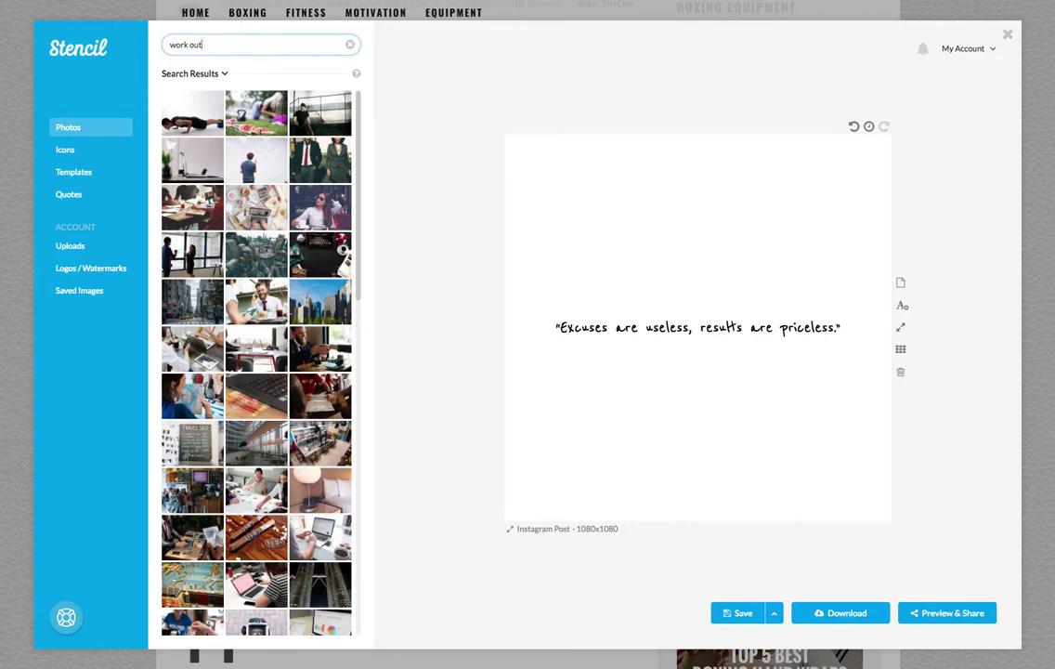
pyautogui.scroll(-3, 248, 264)
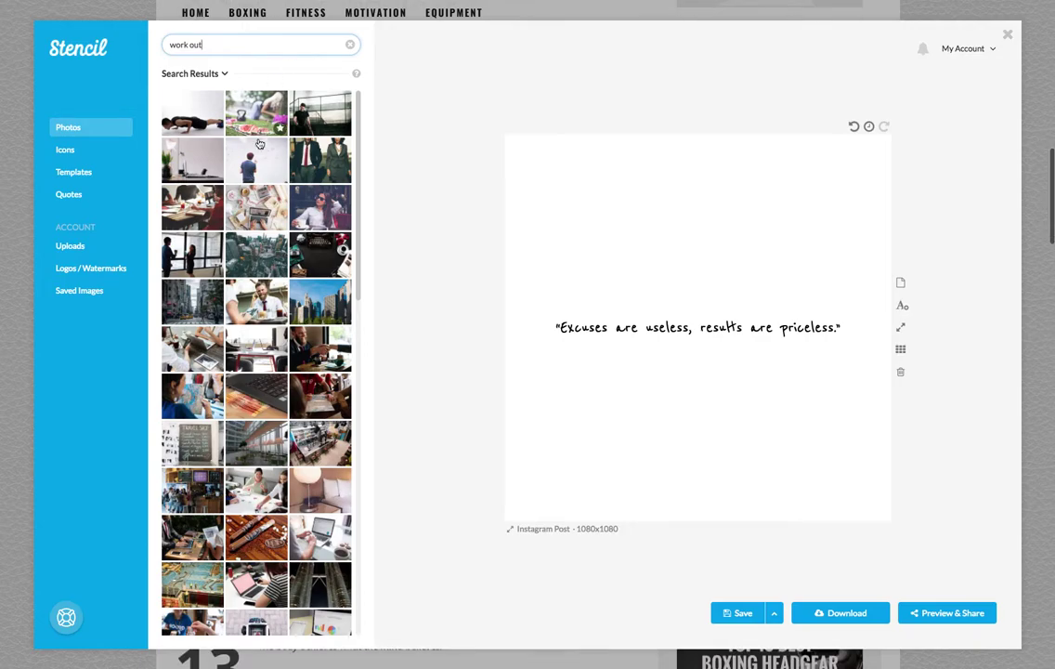
pyautogui.scroll(-15, 248, 264)
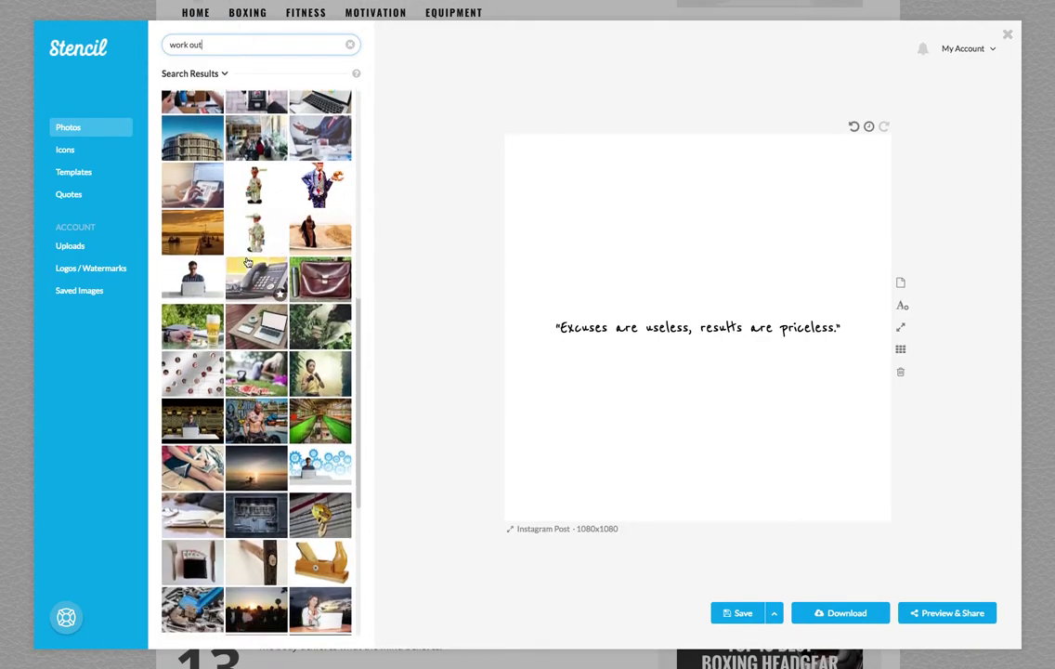
pyautogui.scroll(-5, 248, 264)
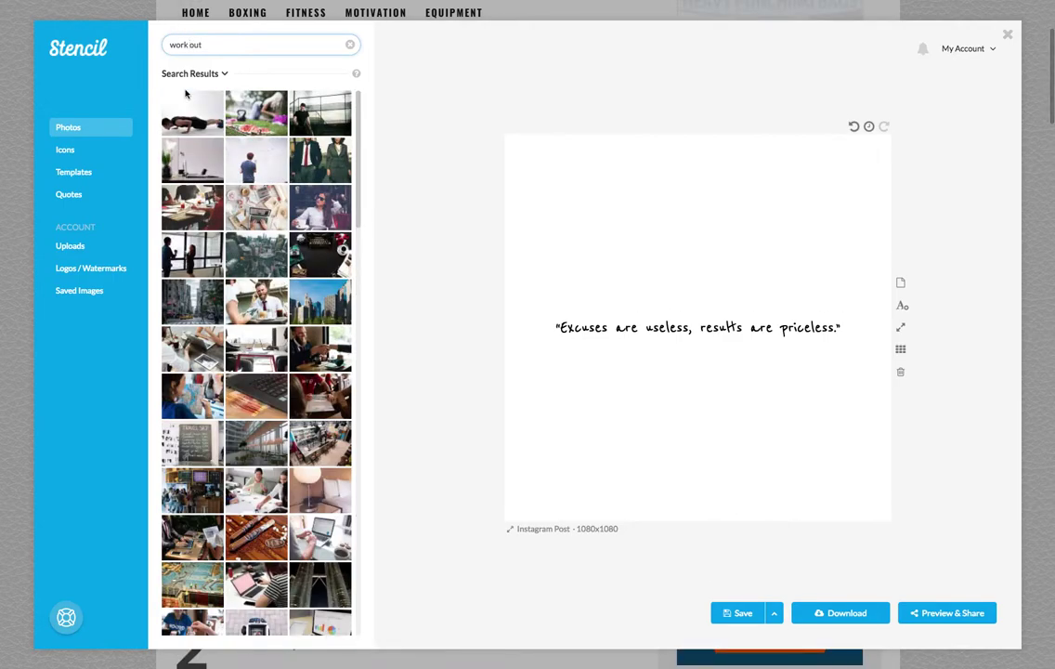
# Change the photo search to "workout" and use the photo of the woman in a pink sports top as background.
pyautogui.press('BackSpace')
pyautogui.press('Return')
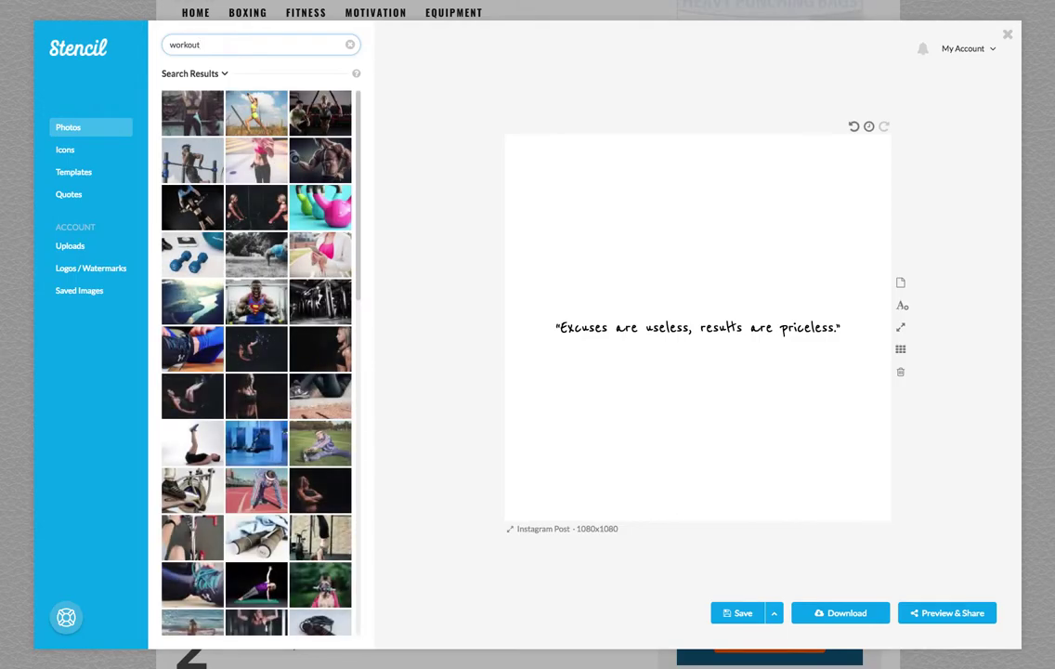
pyautogui.click(248, 154)
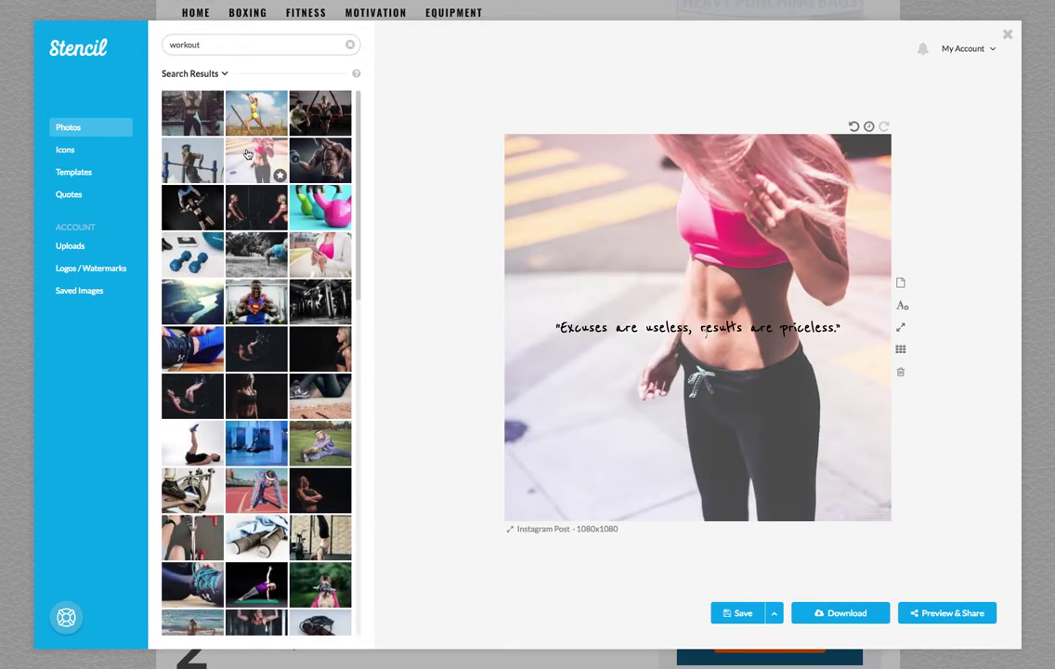
# Narrow the quote's text box so it wraps onto several lines, and place it in the empty area beside the woman's waist.
pyautogui.click(716, 327)
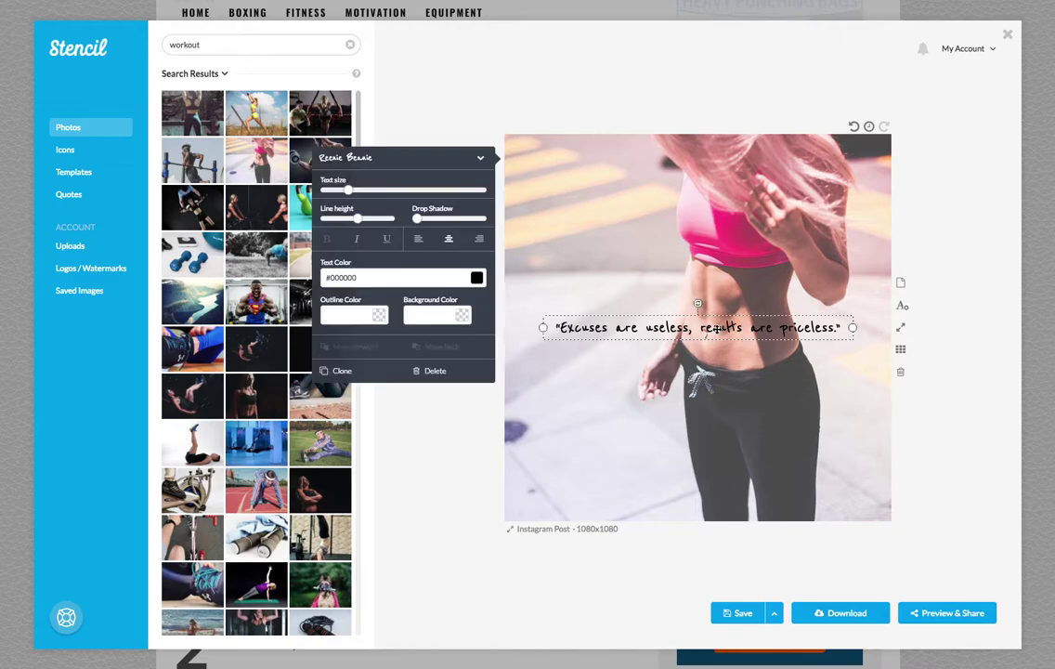
pyautogui.moveTo(716, 327); pyautogui.dragTo(700, 230)
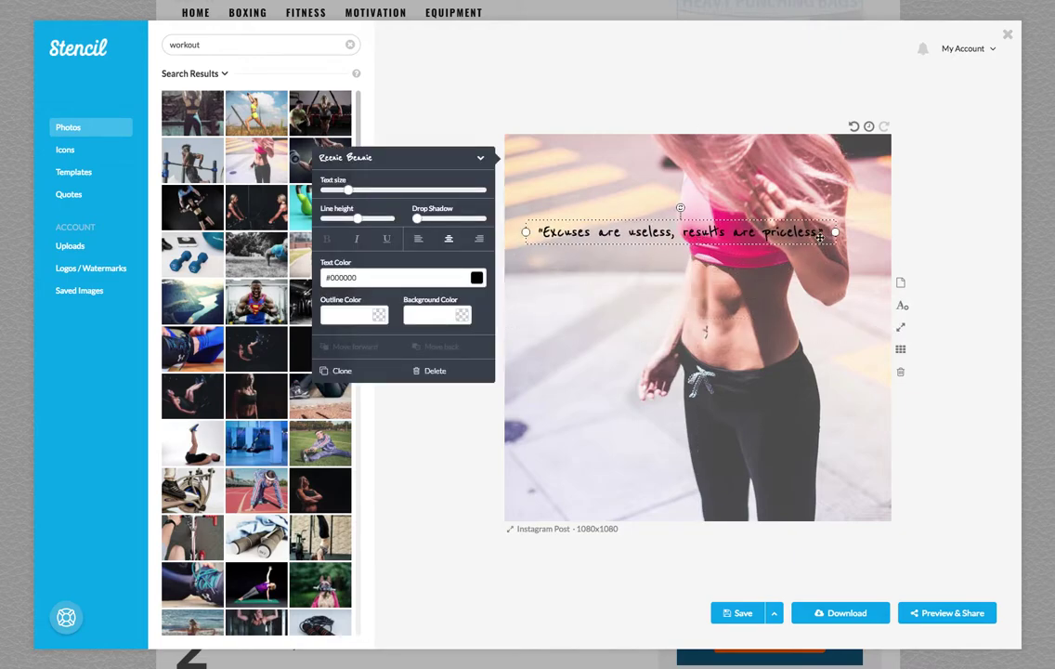
pyautogui.moveTo(833, 232); pyautogui.dragTo(585, 330)
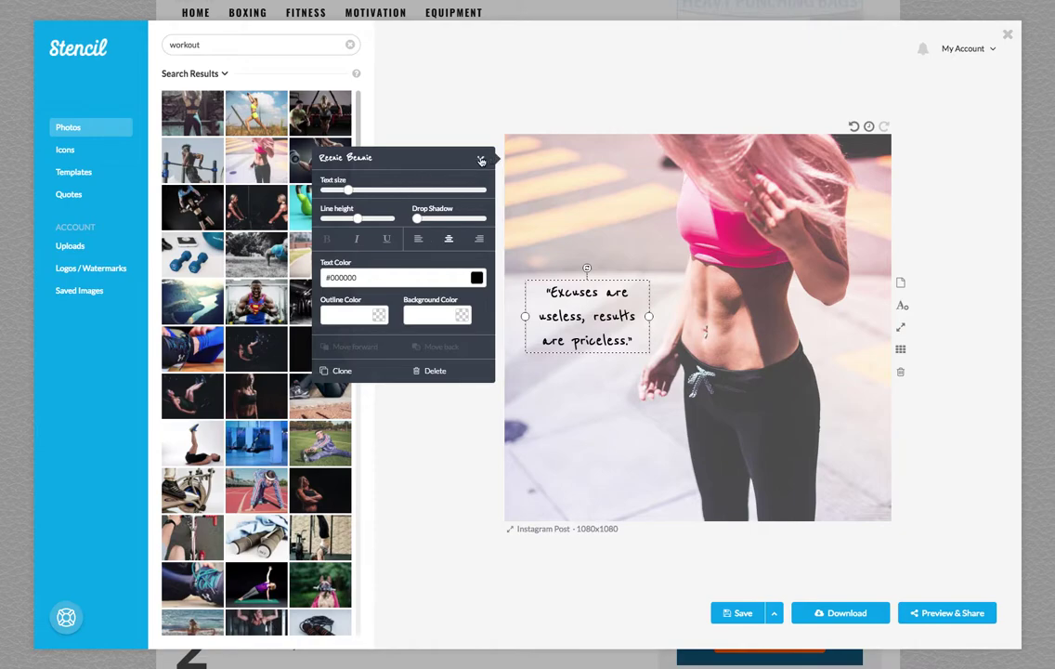
# Change the quote's font to Righteous, enlarge the text, and widen and raise its box to sit beside the woman's torso.
pyautogui.click(480, 160)
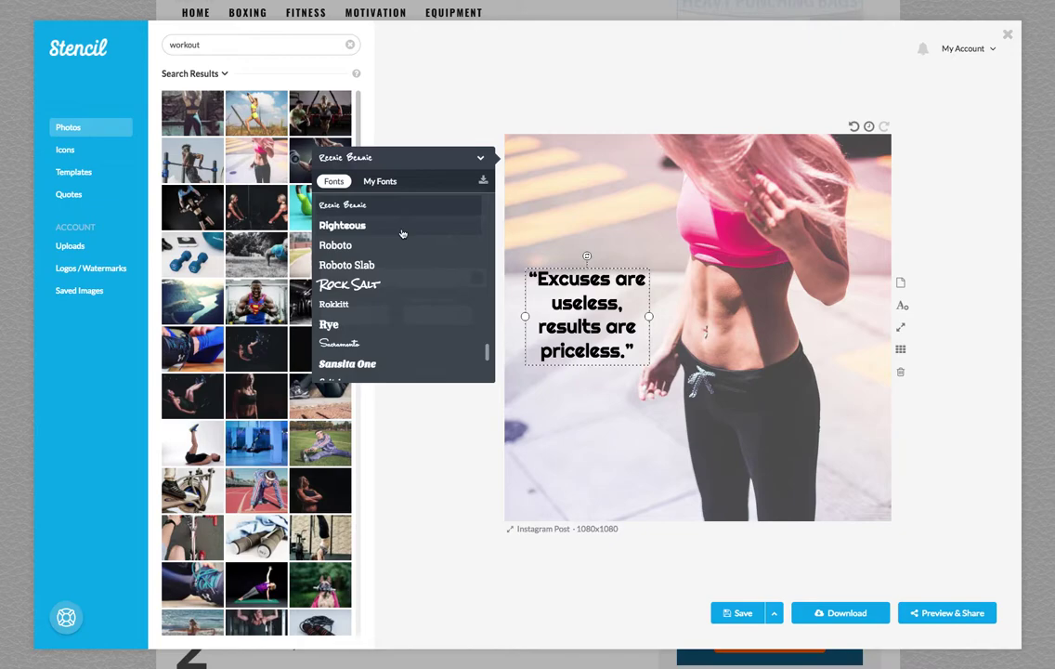
pyautogui.click(402, 234)
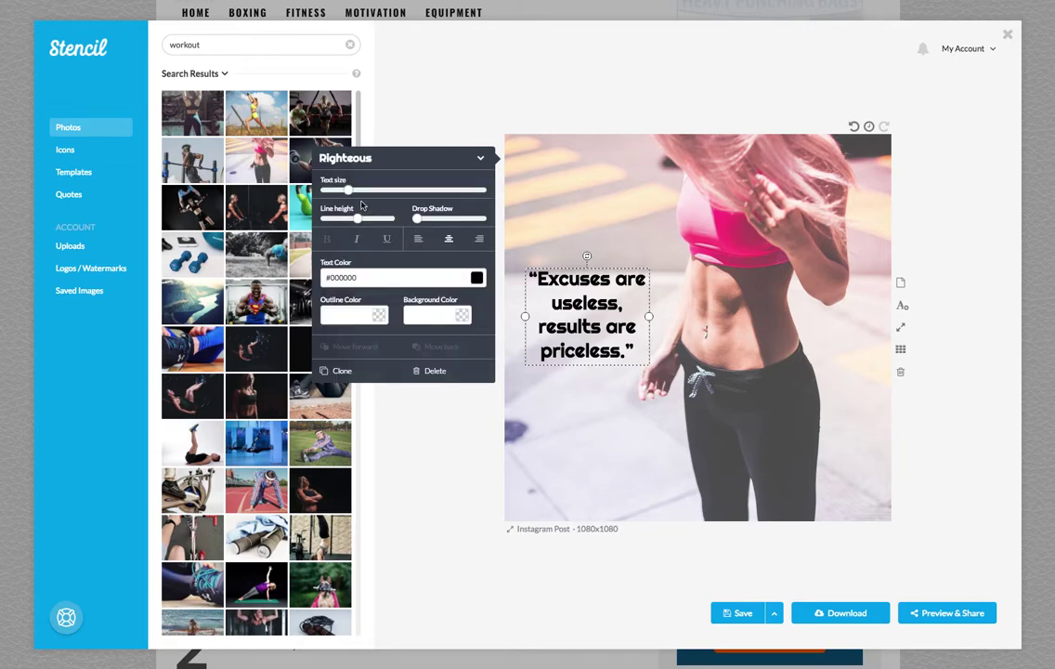
pyautogui.moveTo(349, 190); pyautogui.dragTo(363, 192)
pyautogui.moveTo(653, 316); pyautogui.dragTo(630, 261)
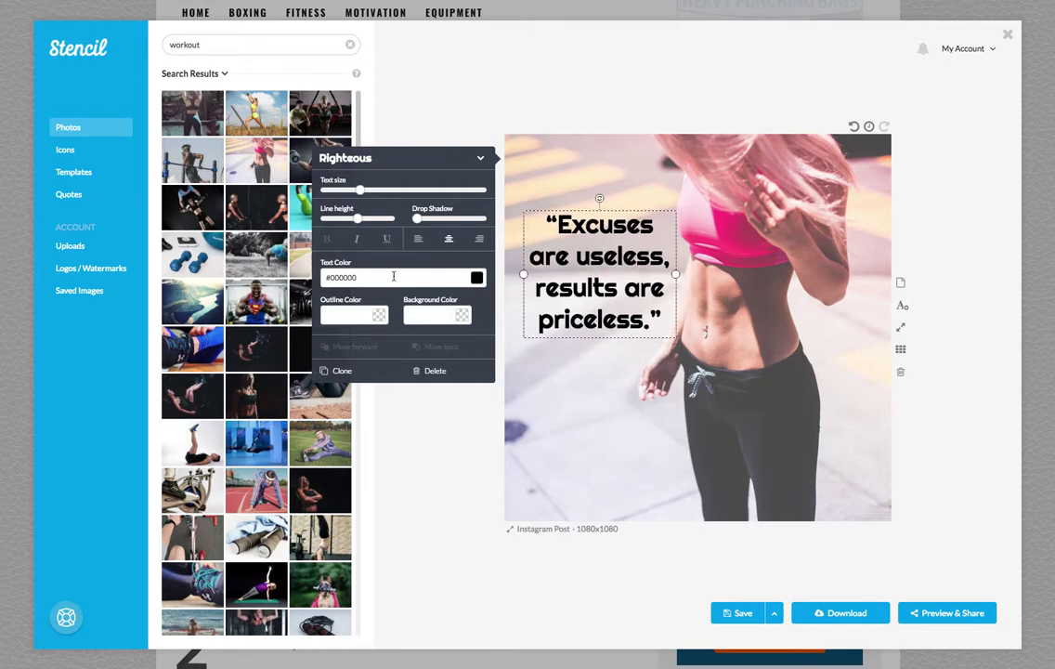
# Recolor the quote text to the pink #d9297b, matching the woman's sports top.
pyautogui.click(394, 277)
pyautogui.hotkey('ctrl', 'a')
pyautogui.hotkey('ctrl', 'v')
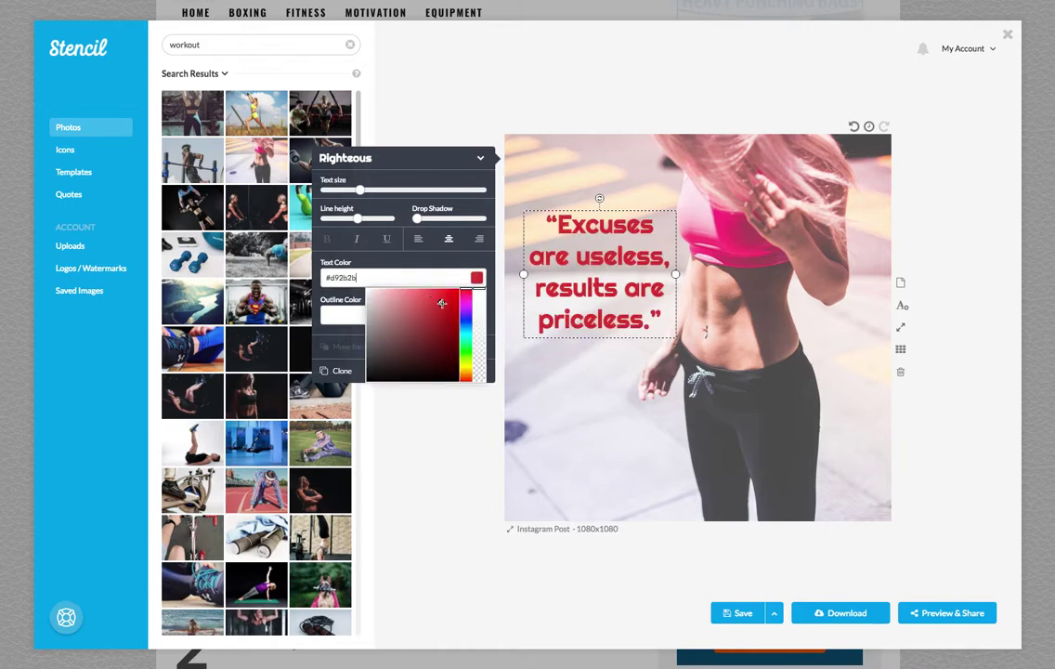
pyautogui.click(466, 302)
pyautogui.moveTo(466, 302); pyautogui.dragTo(466, 293)
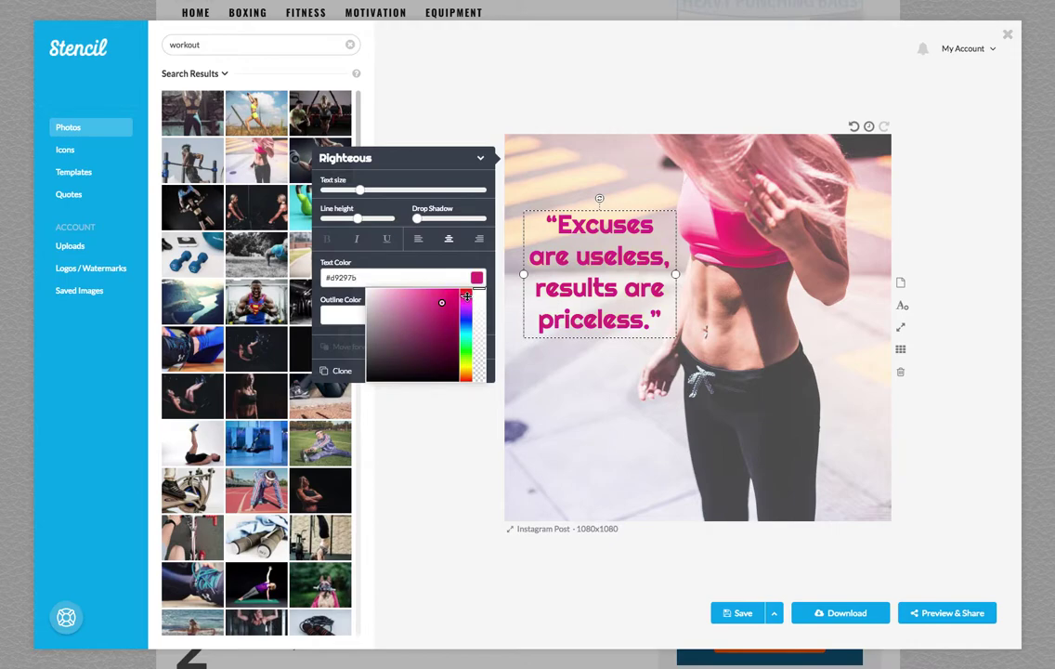
pyautogui.click(441, 473)
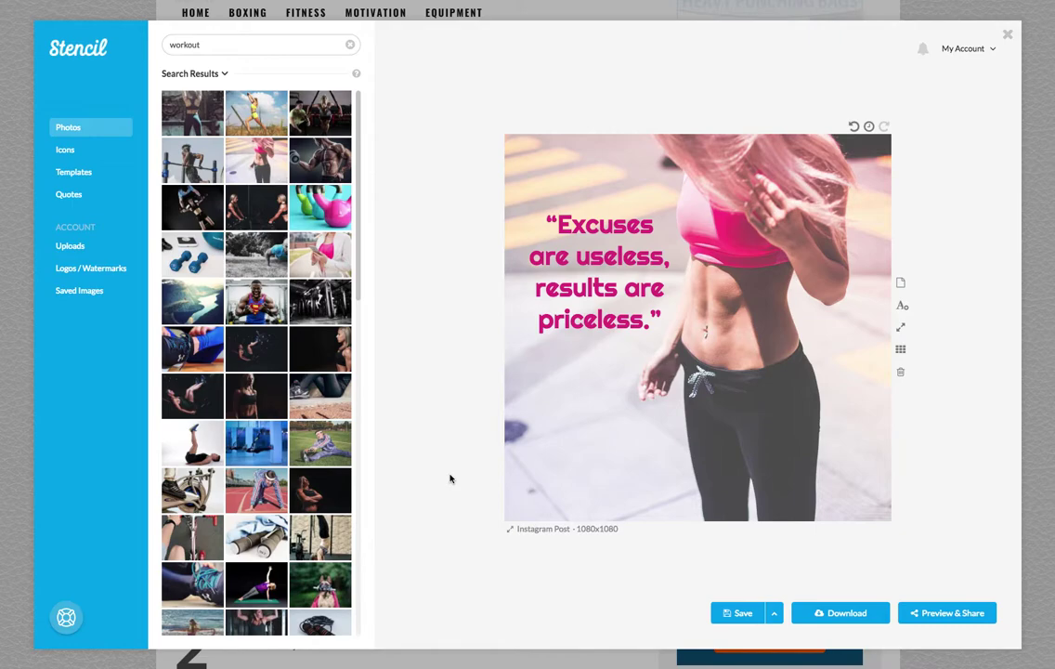
# Try the design at the Facebook Post (940x788) and Twitter Post (1024x512) canvas sizes.
pyautogui.click(901, 327)
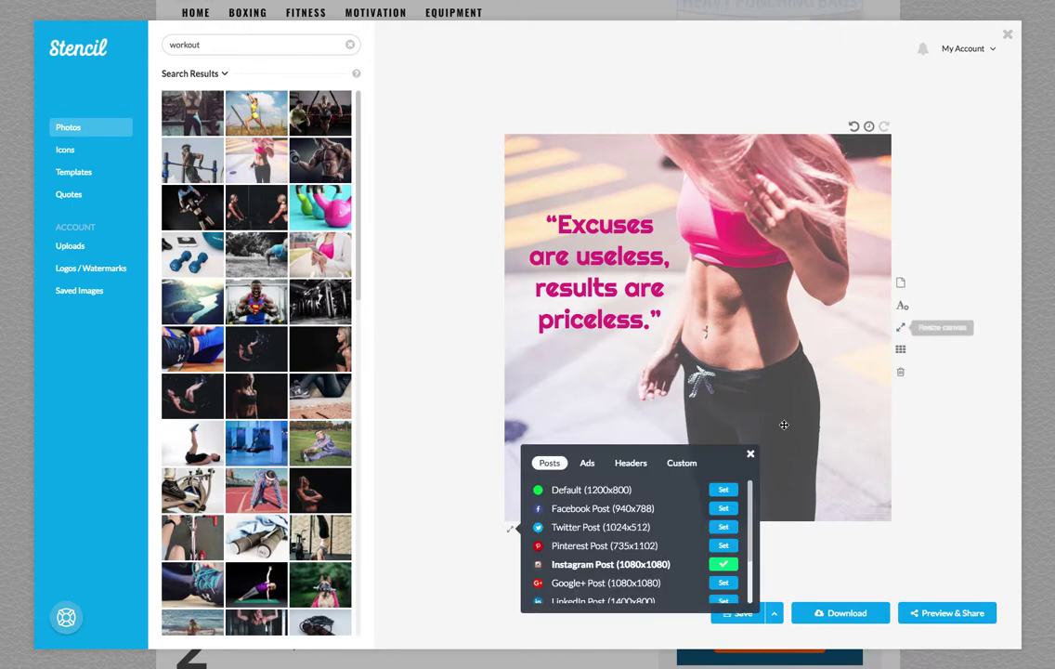
pyautogui.click(723, 508)
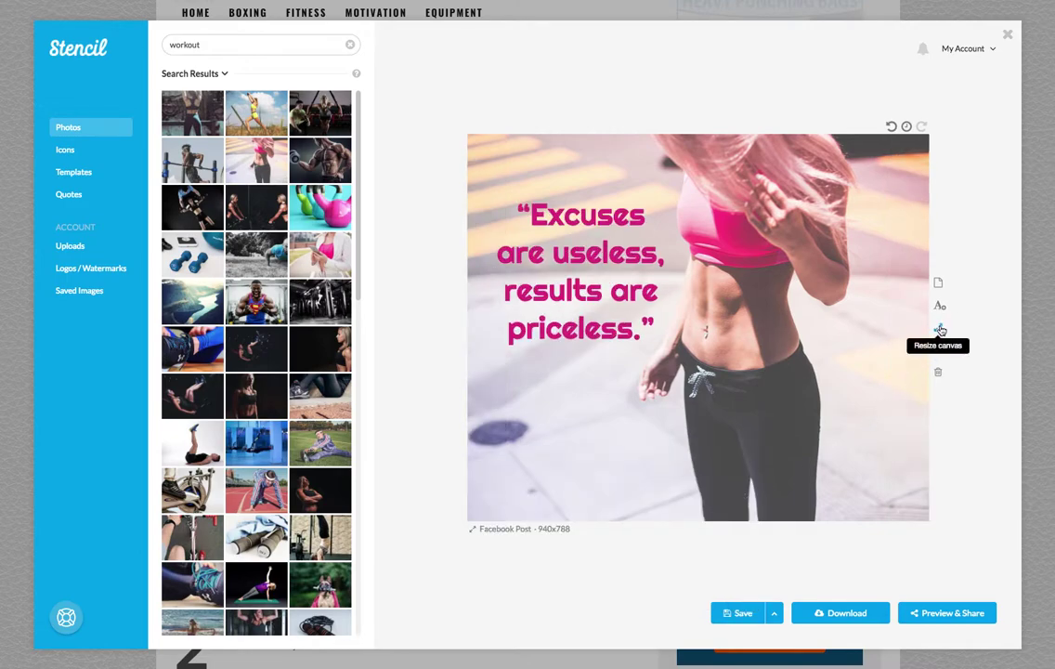
pyautogui.click(940, 331)
pyautogui.click(683, 533)
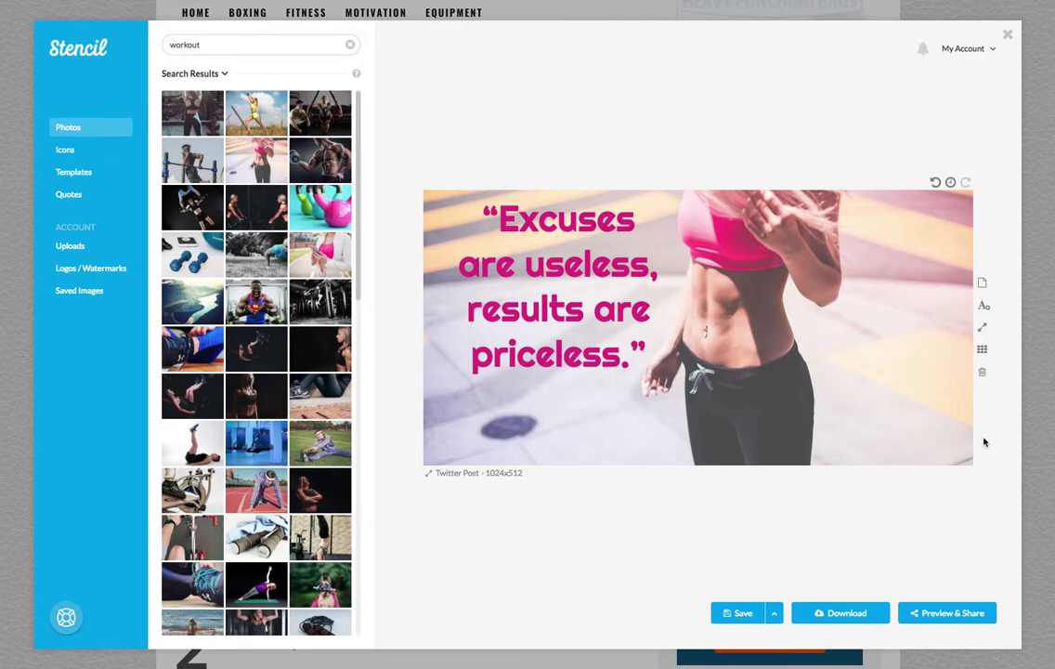
# Set the canvas to Facebook Post (940x788) and download the graphic as the JPG stencil.facebook-post.jpg at 940 x 788.
pyautogui.click(984, 327)
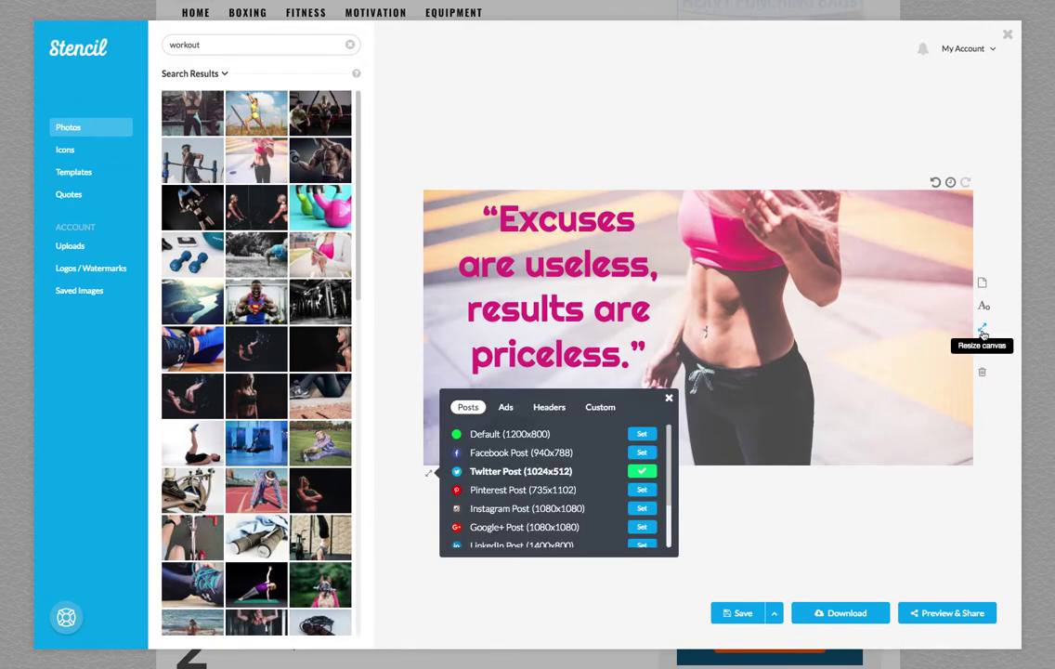
pyautogui.click(641, 452)
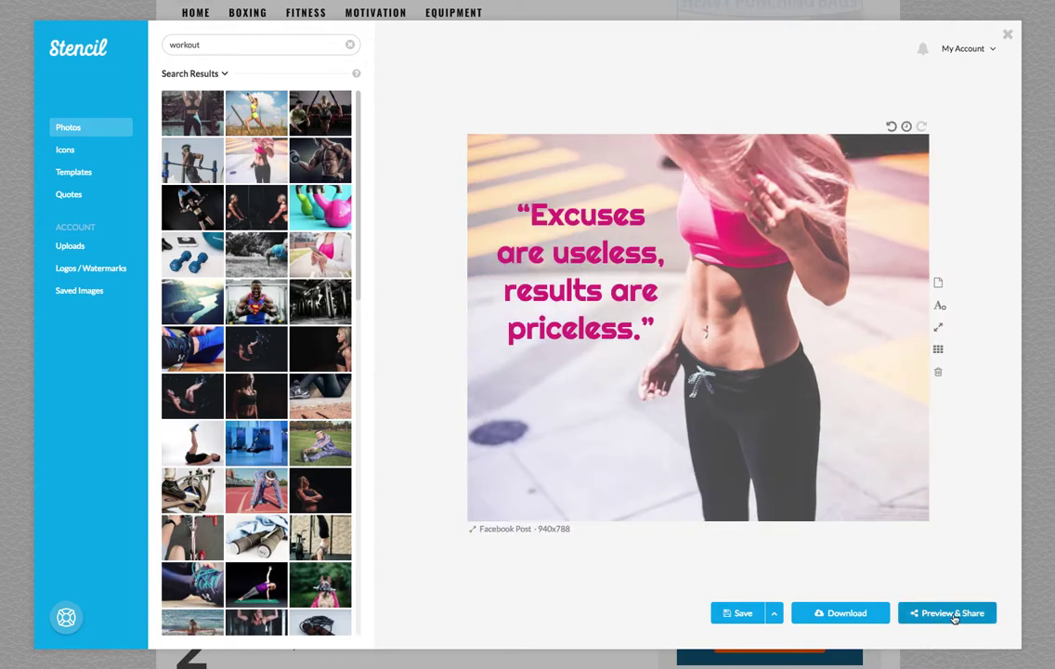
pyautogui.click(848, 621)
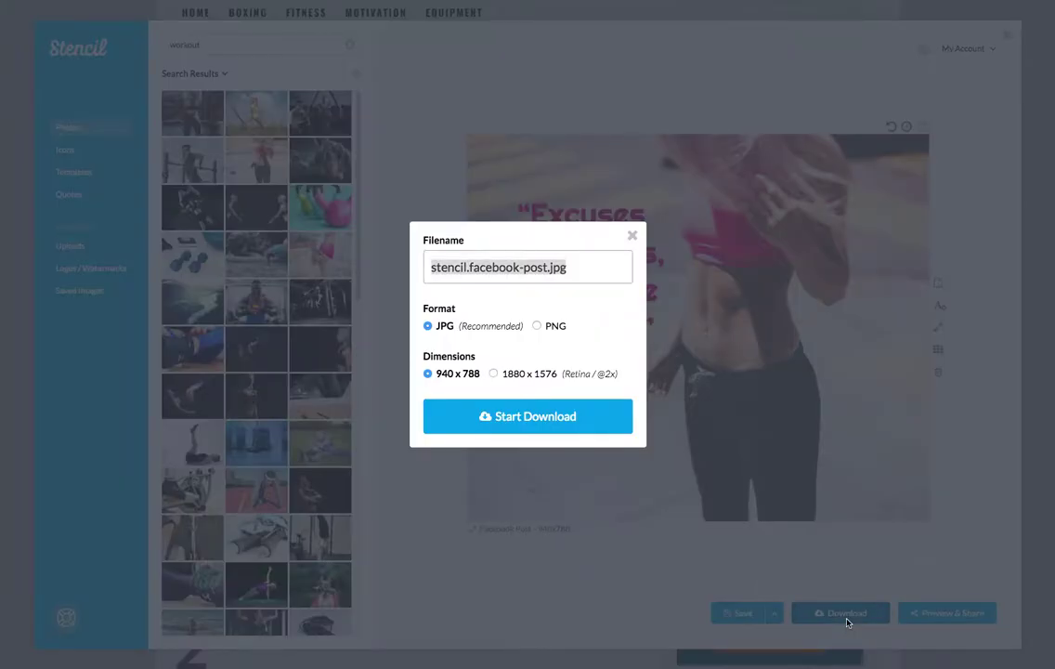
pyautogui.click(527, 416)
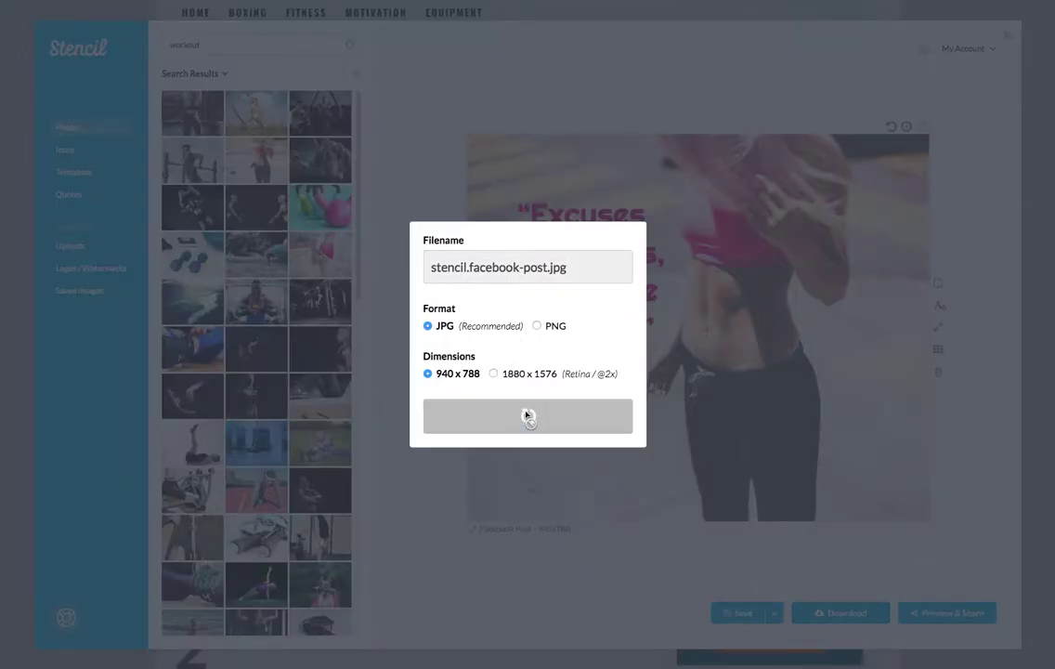